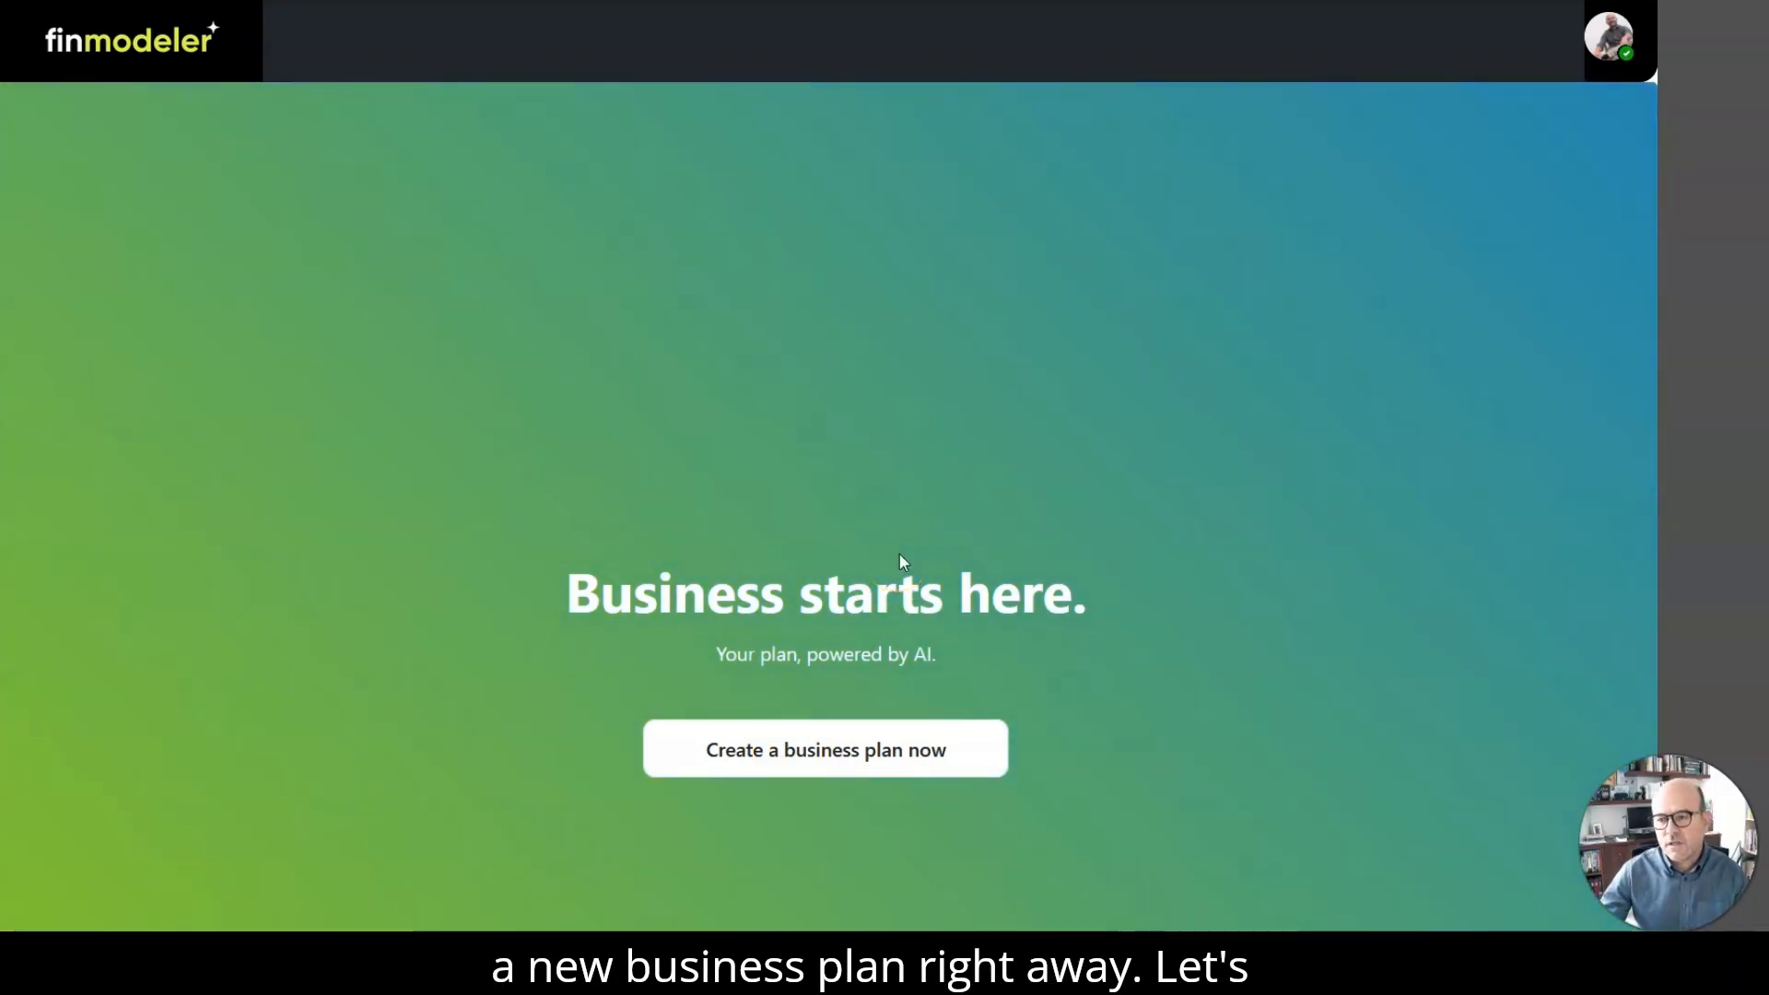
Step: Open the user settings and review the profile picture, phone, short bio and company fields
click(1123, 305)
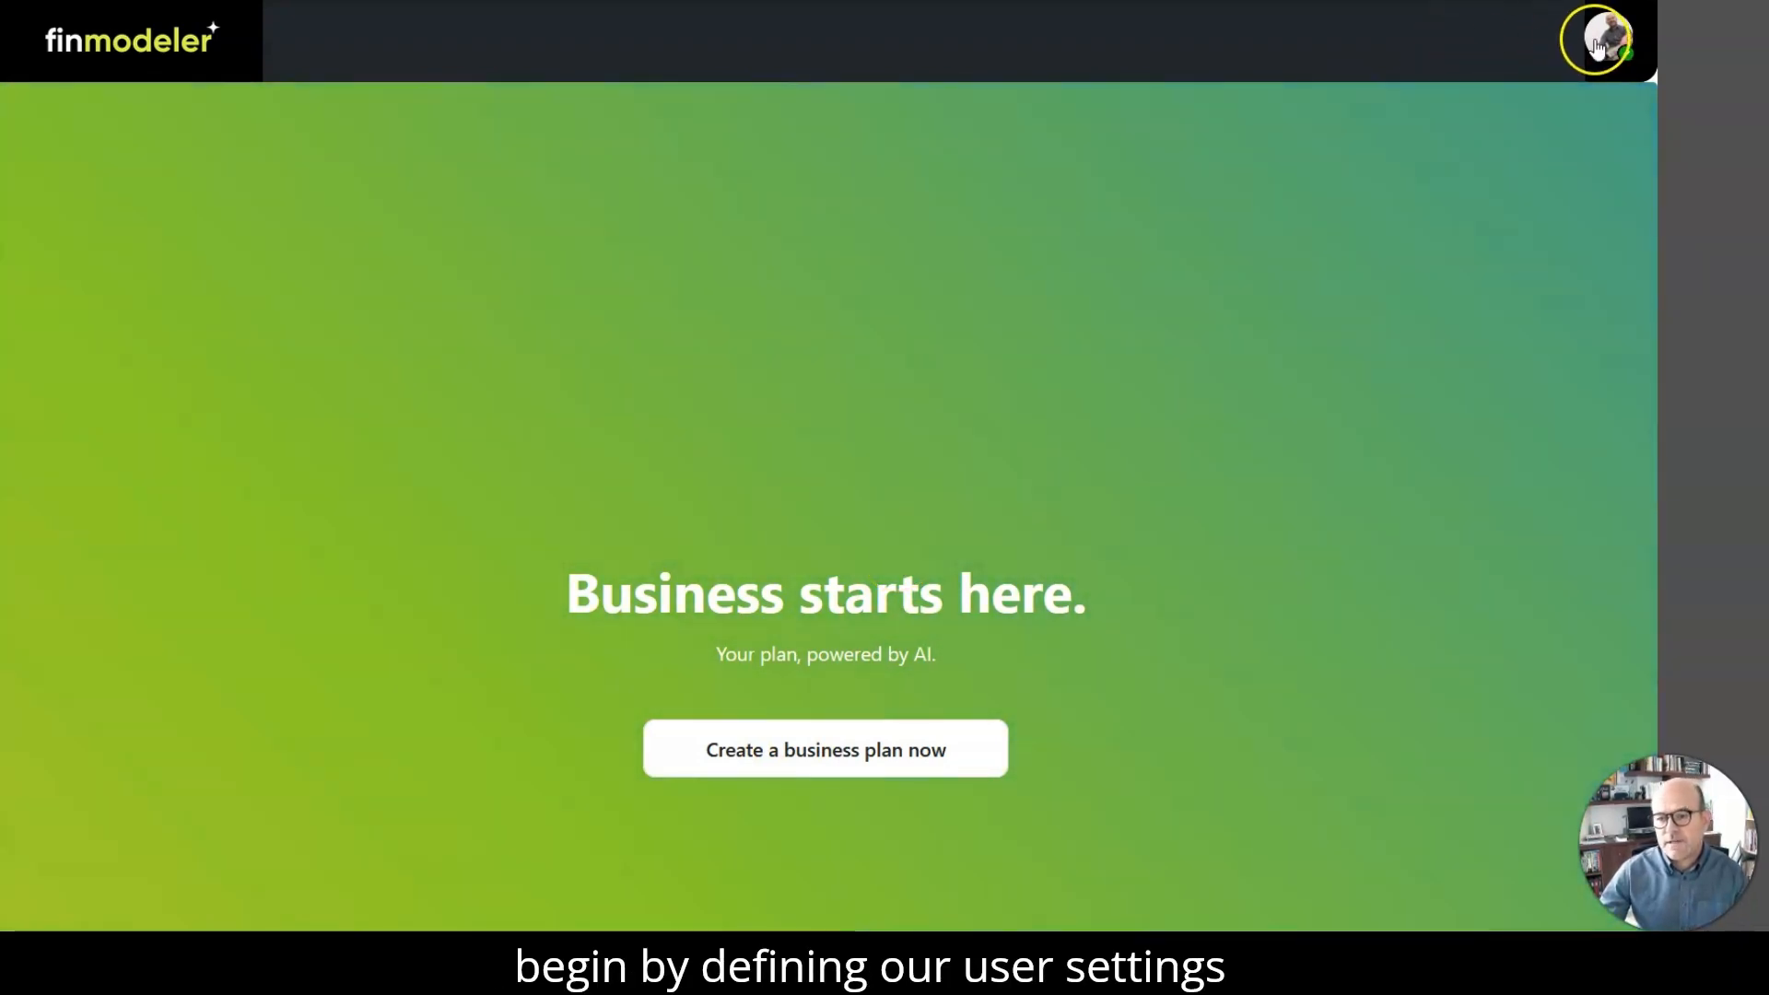
click(1597, 46)
click(1452, 76)
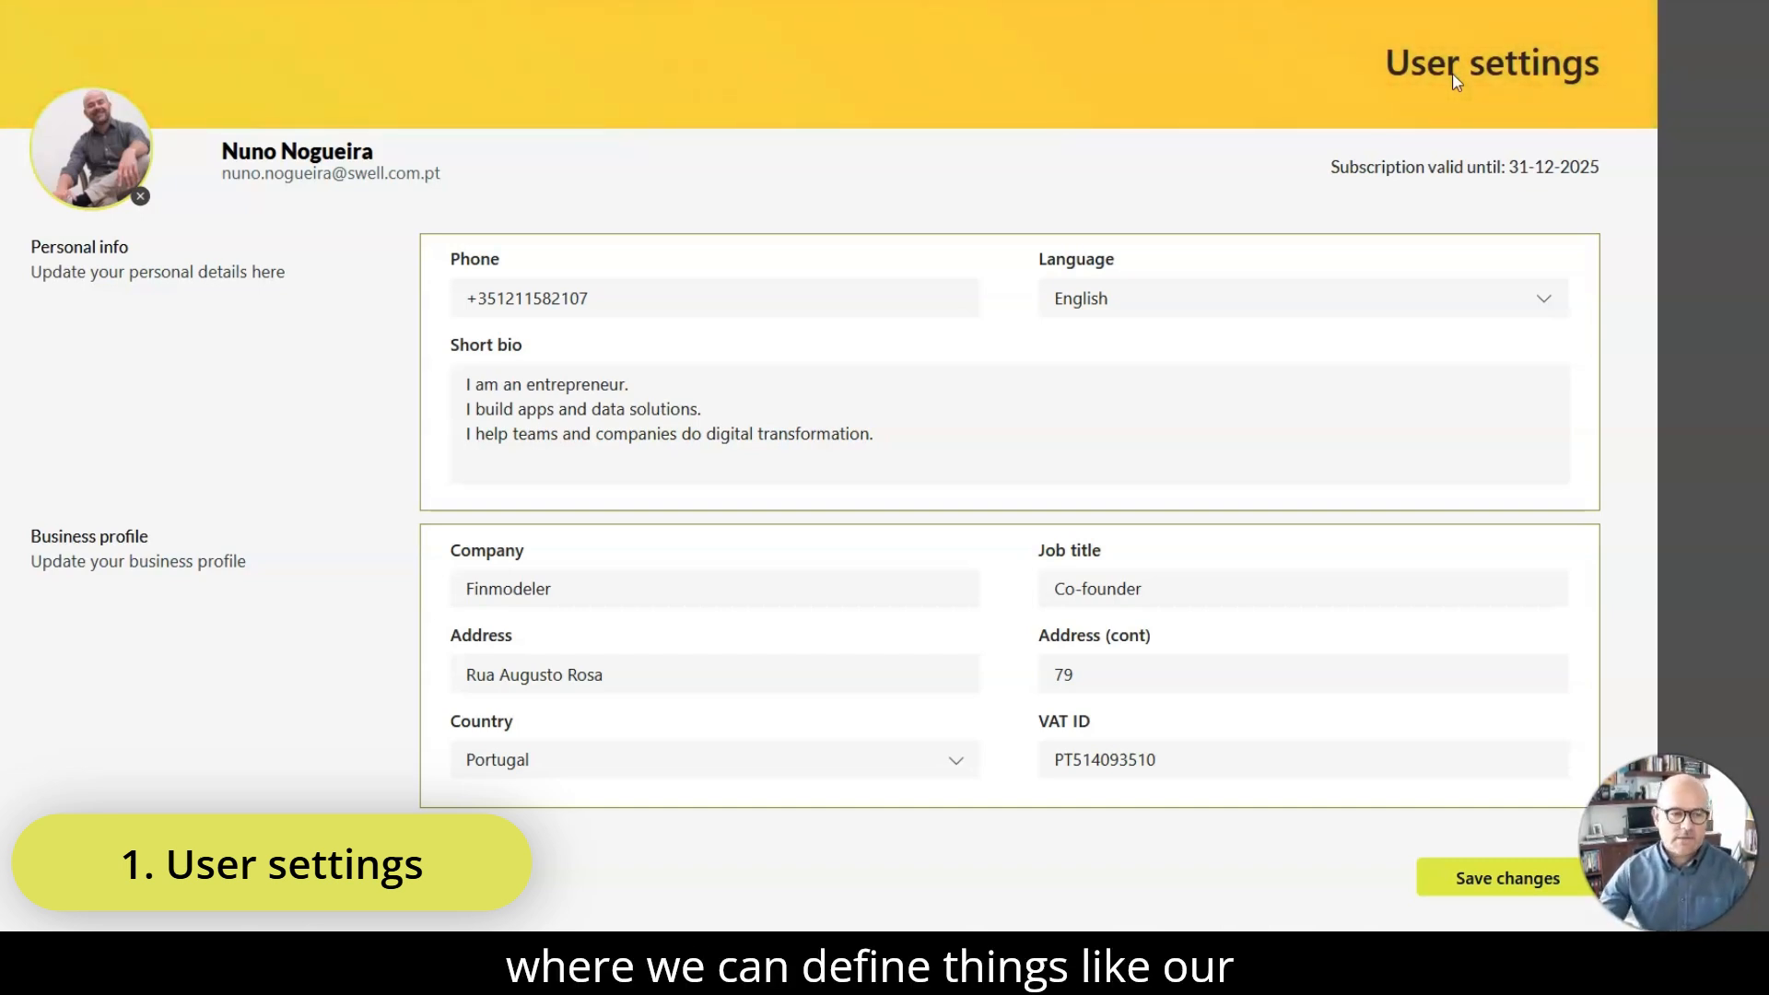
click(65, 173)
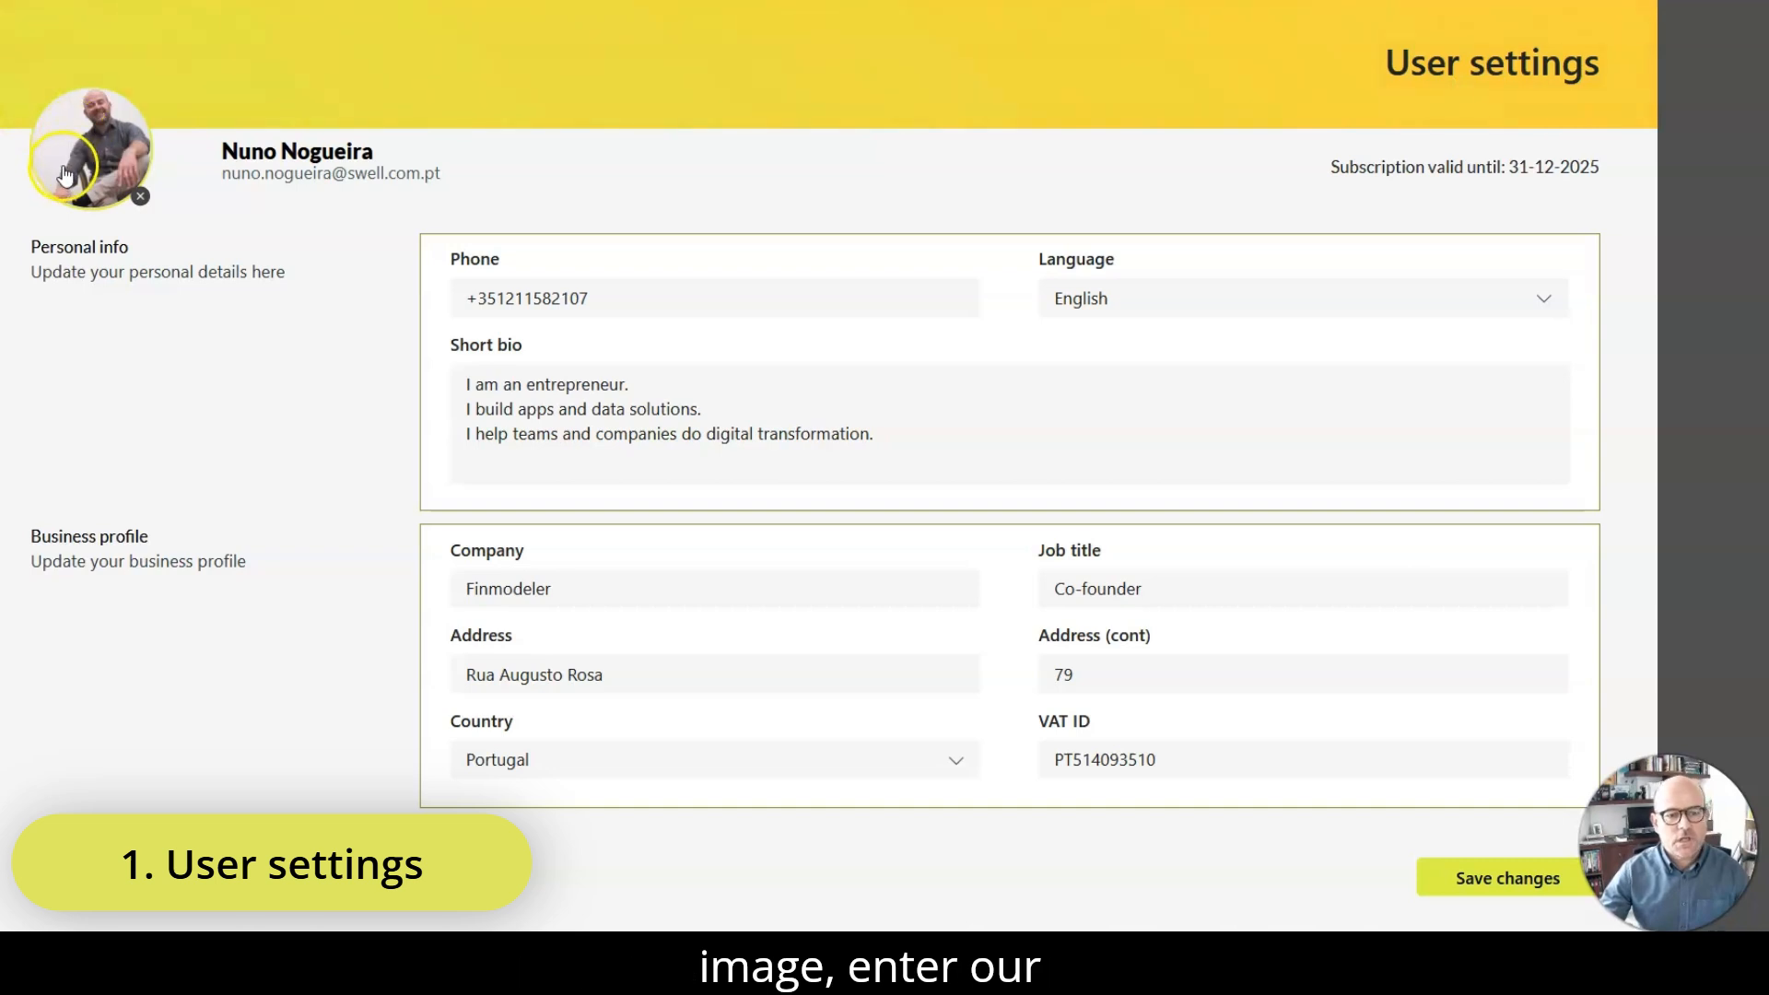
click(533, 311)
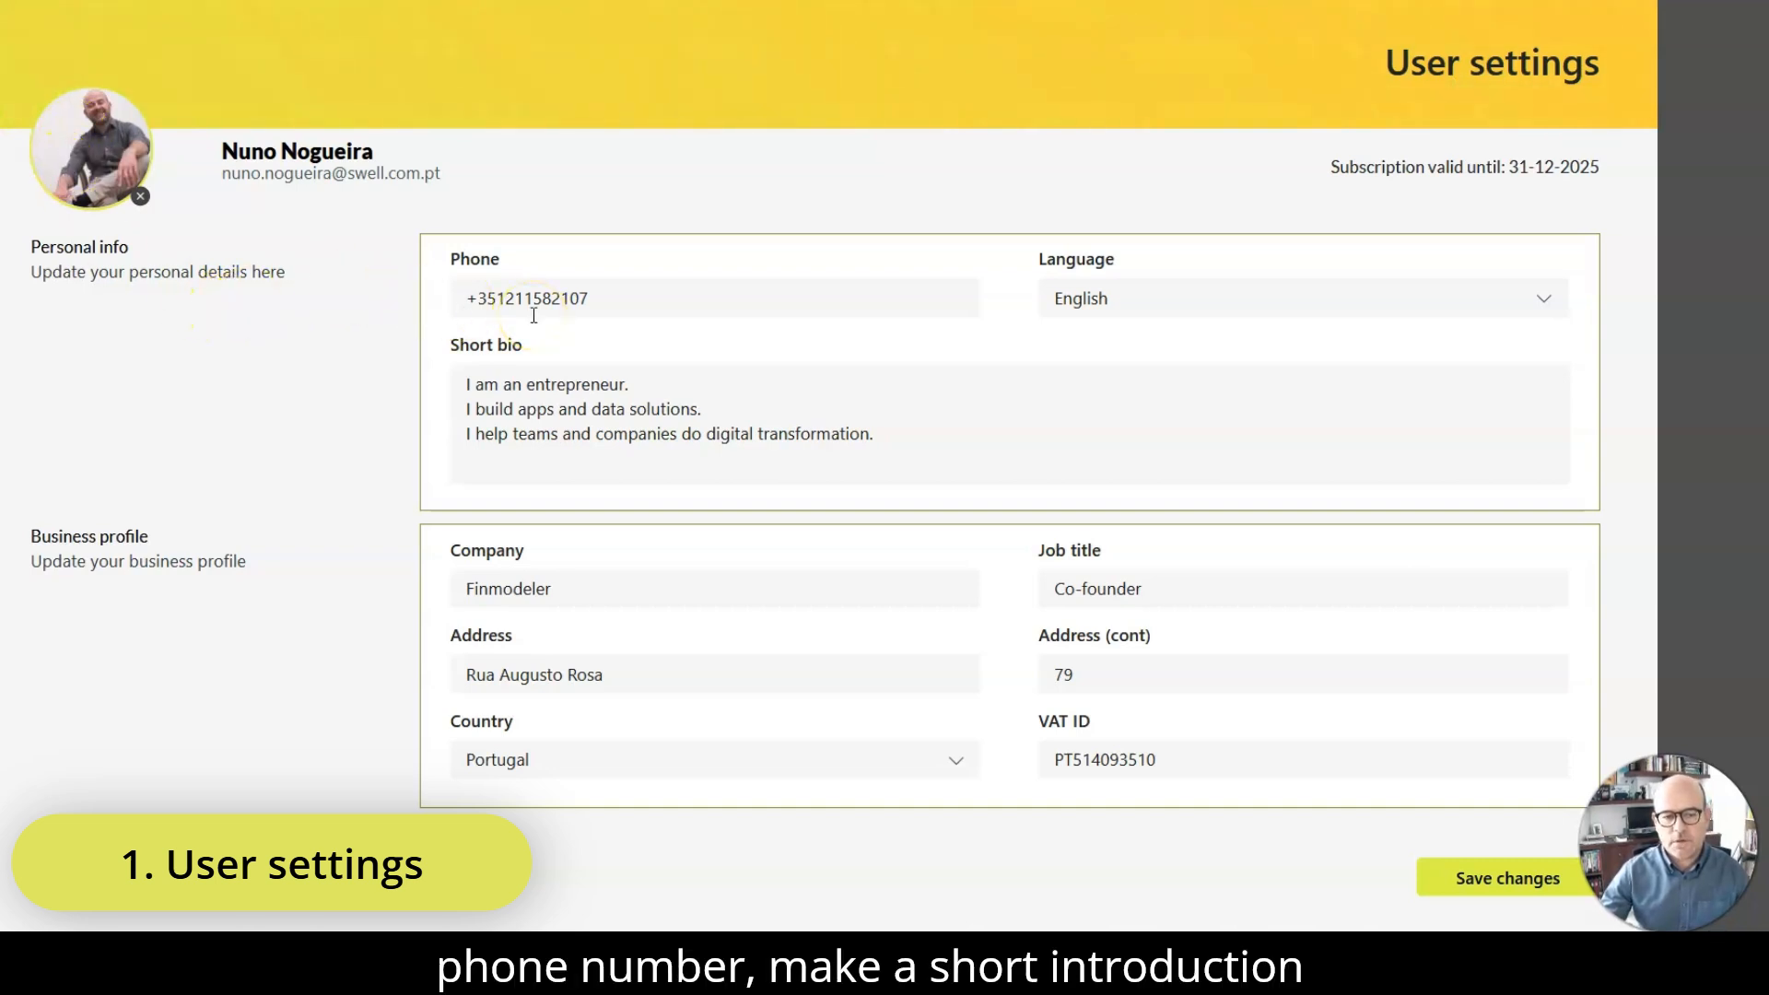
click(546, 376)
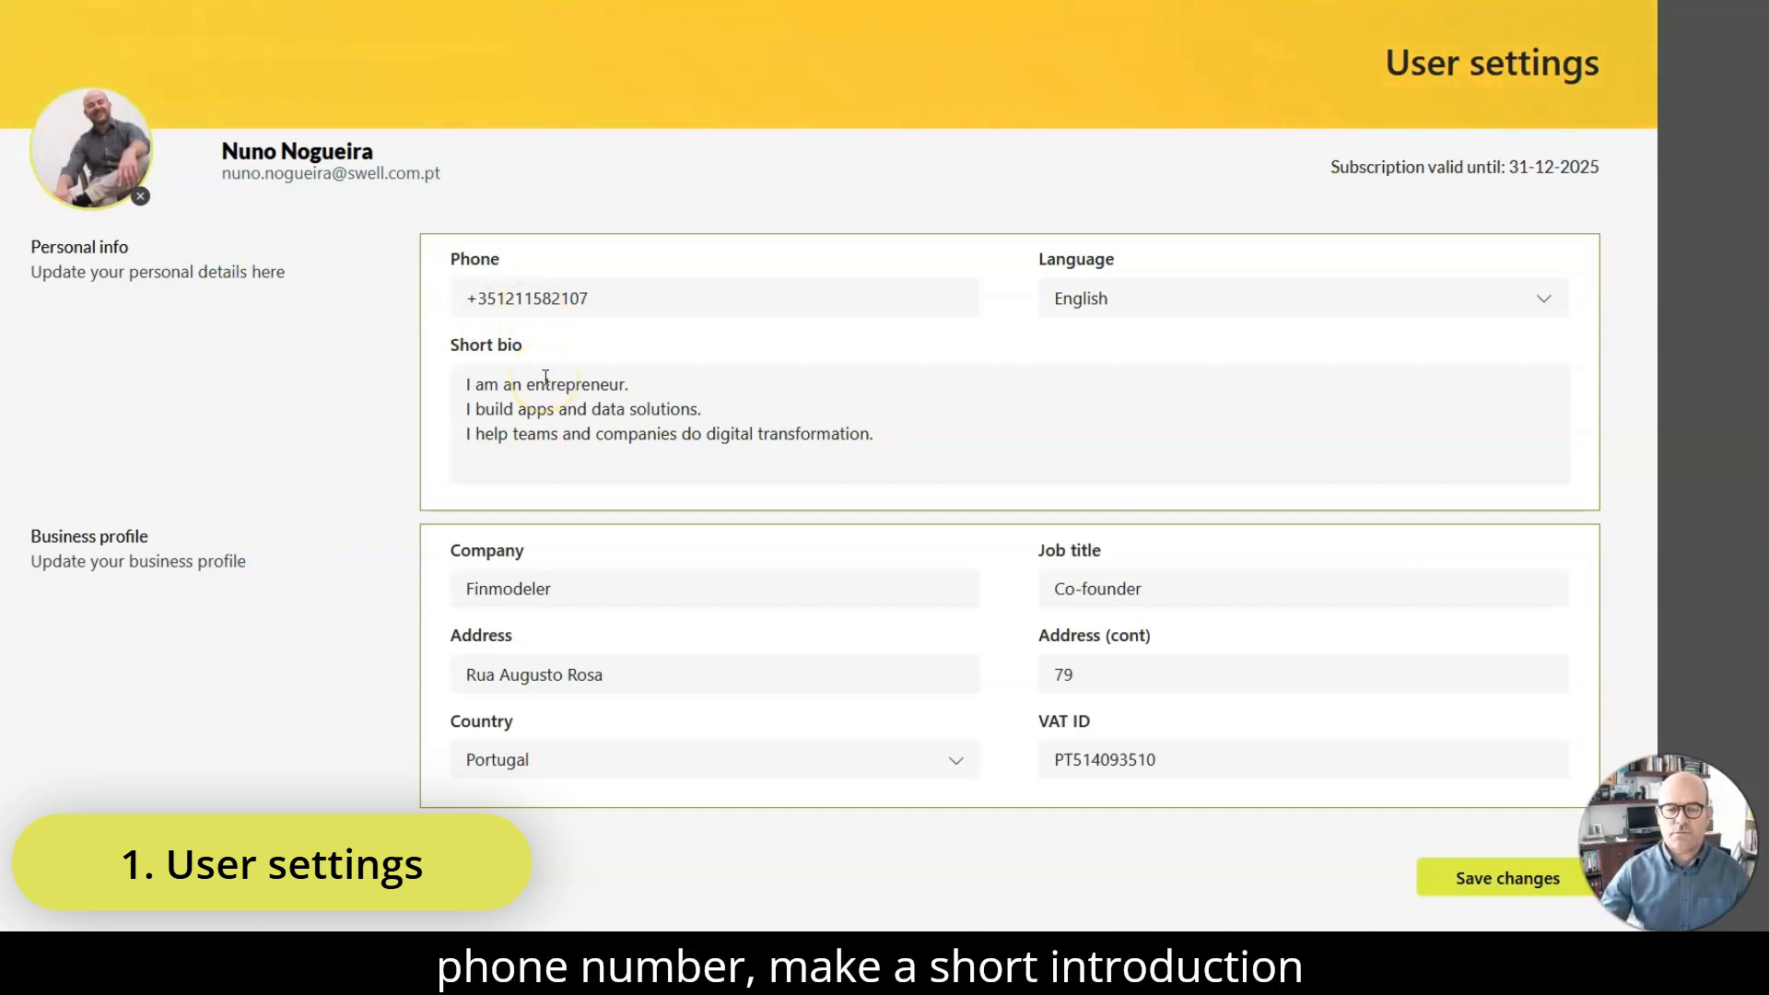
click(548, 387)
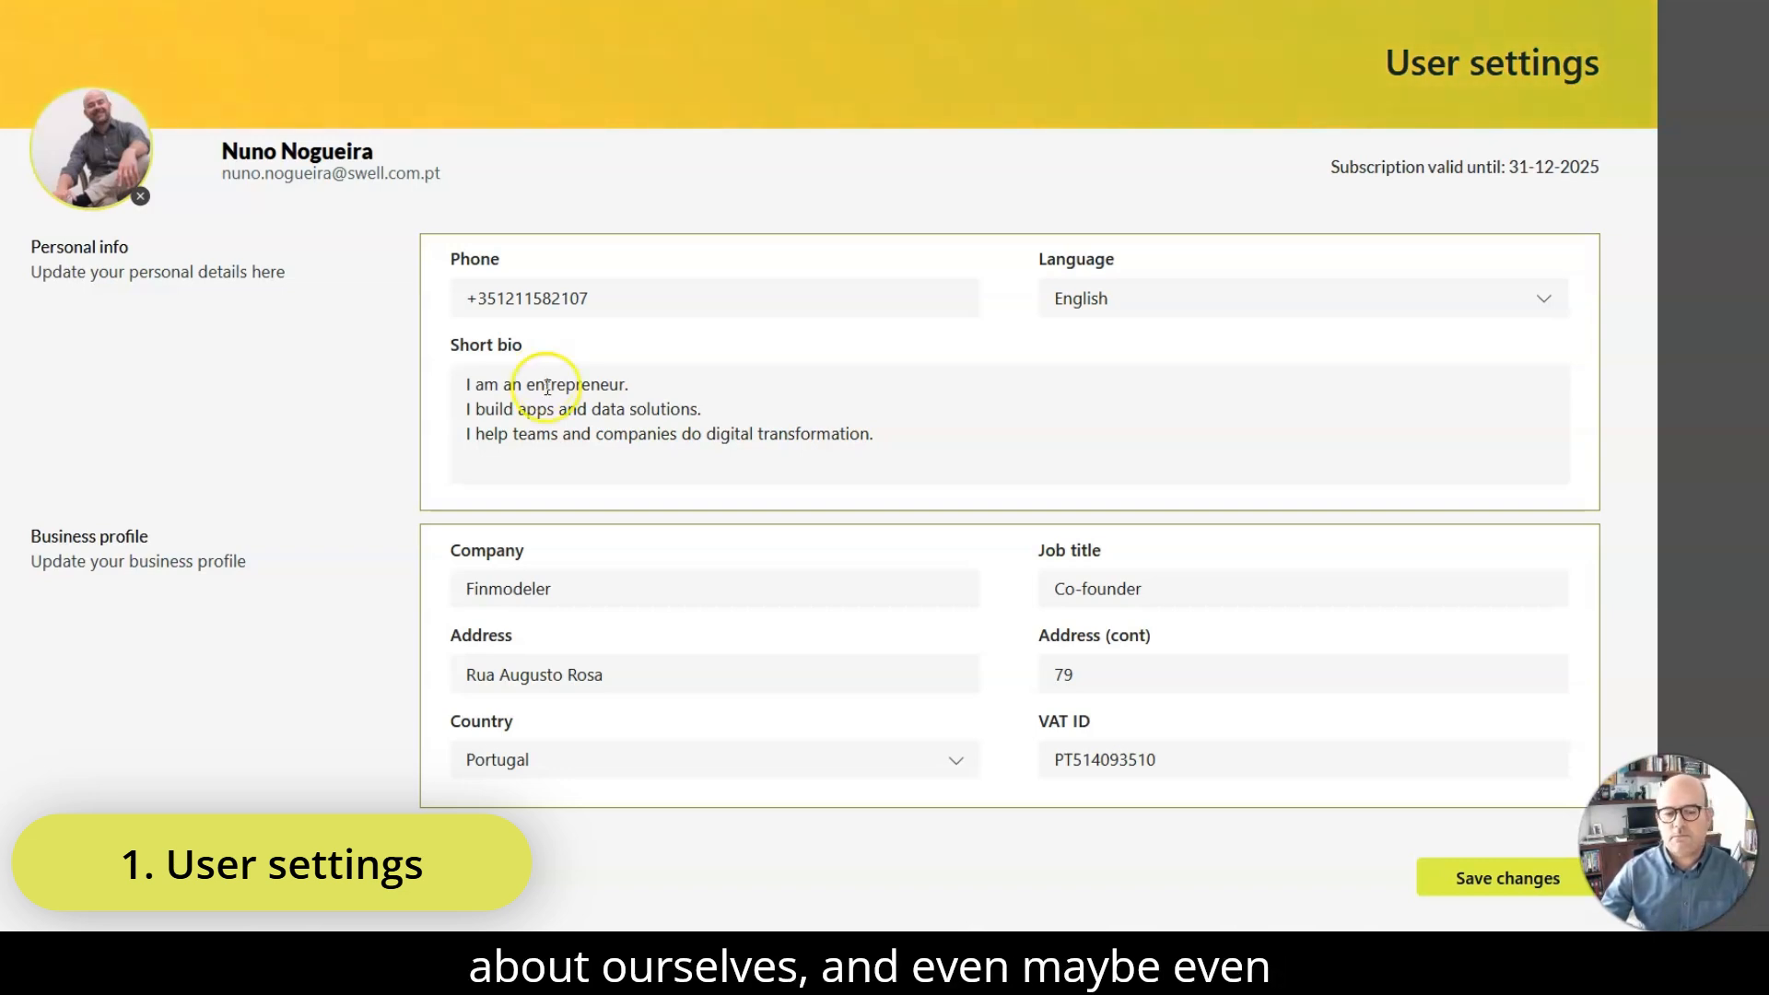
click(540, 583)
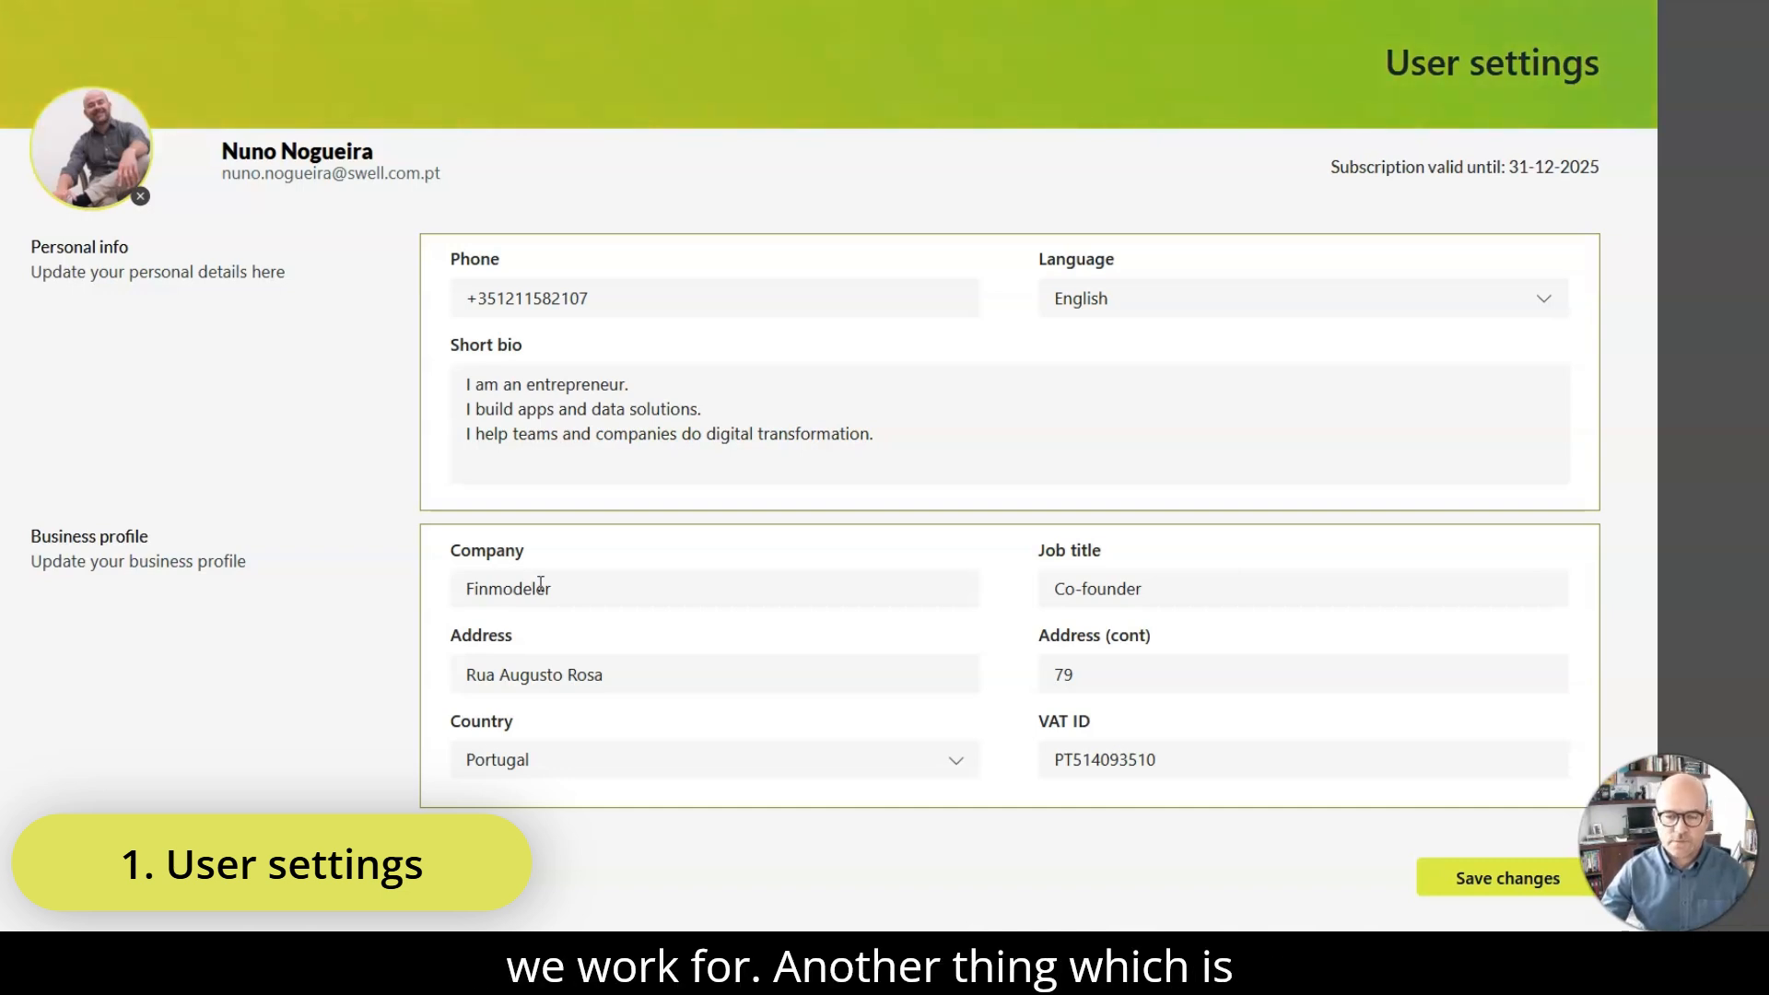
click(549, 577)
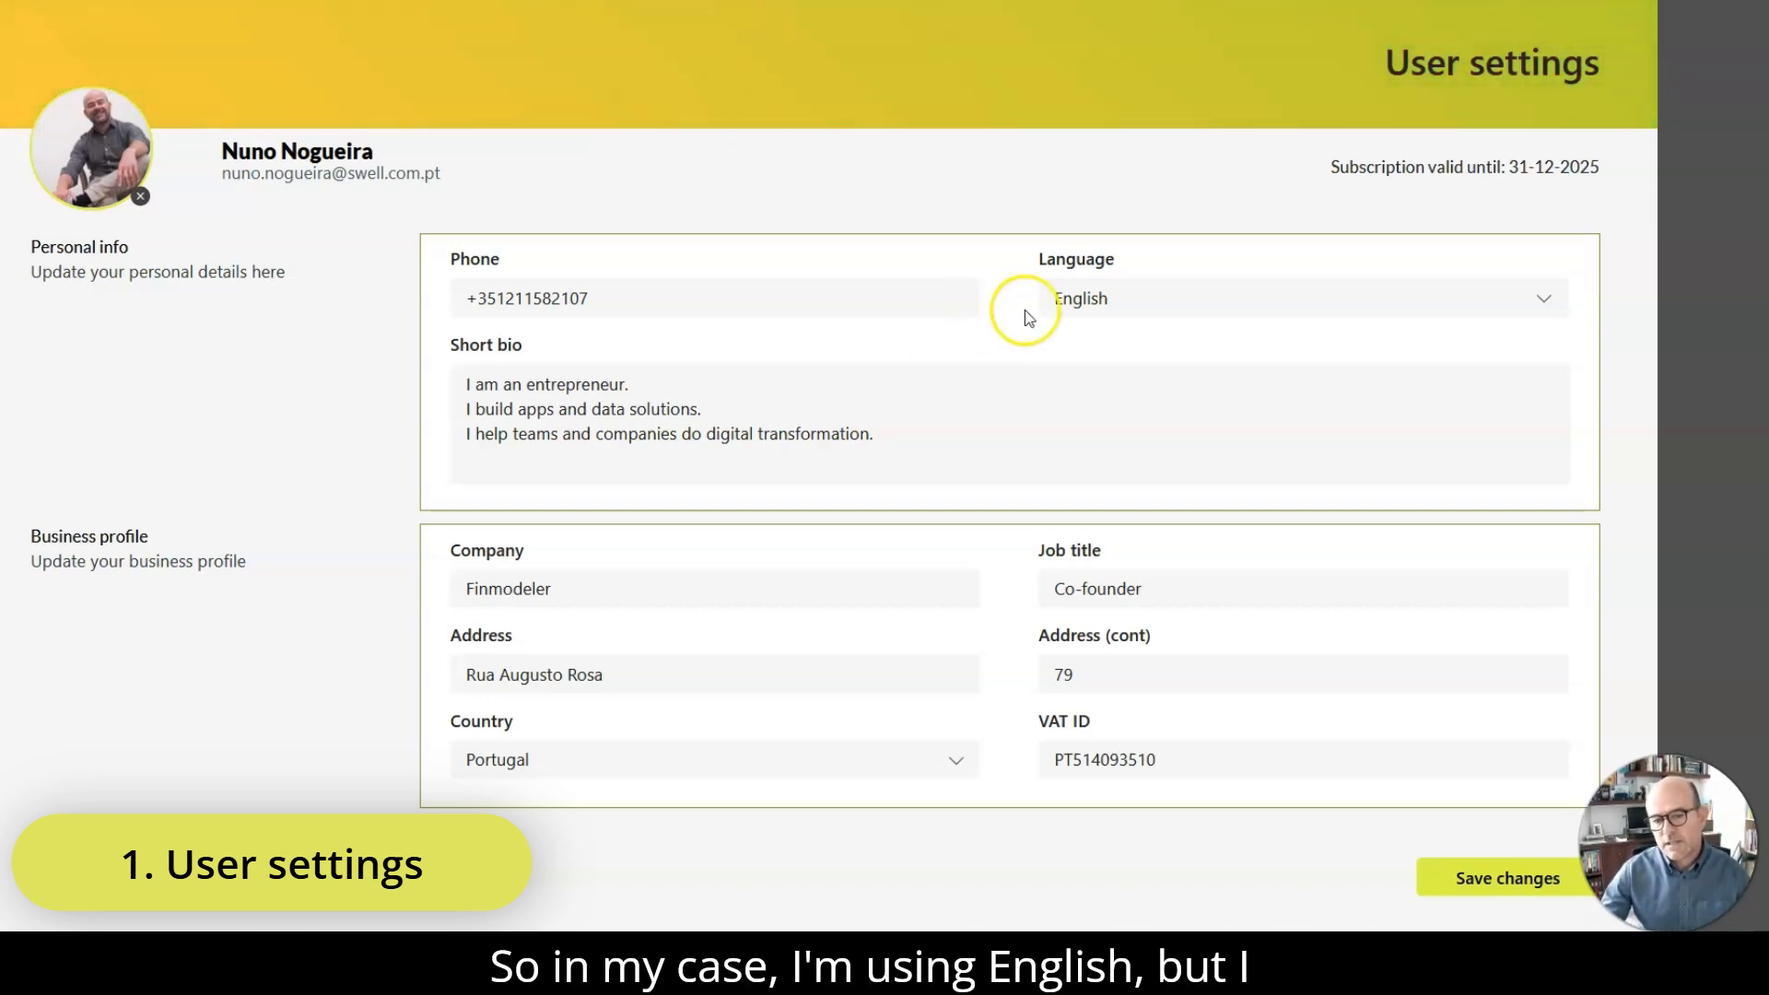
Step: Switch the interface language to Português and save the changes
click(1109, 302)
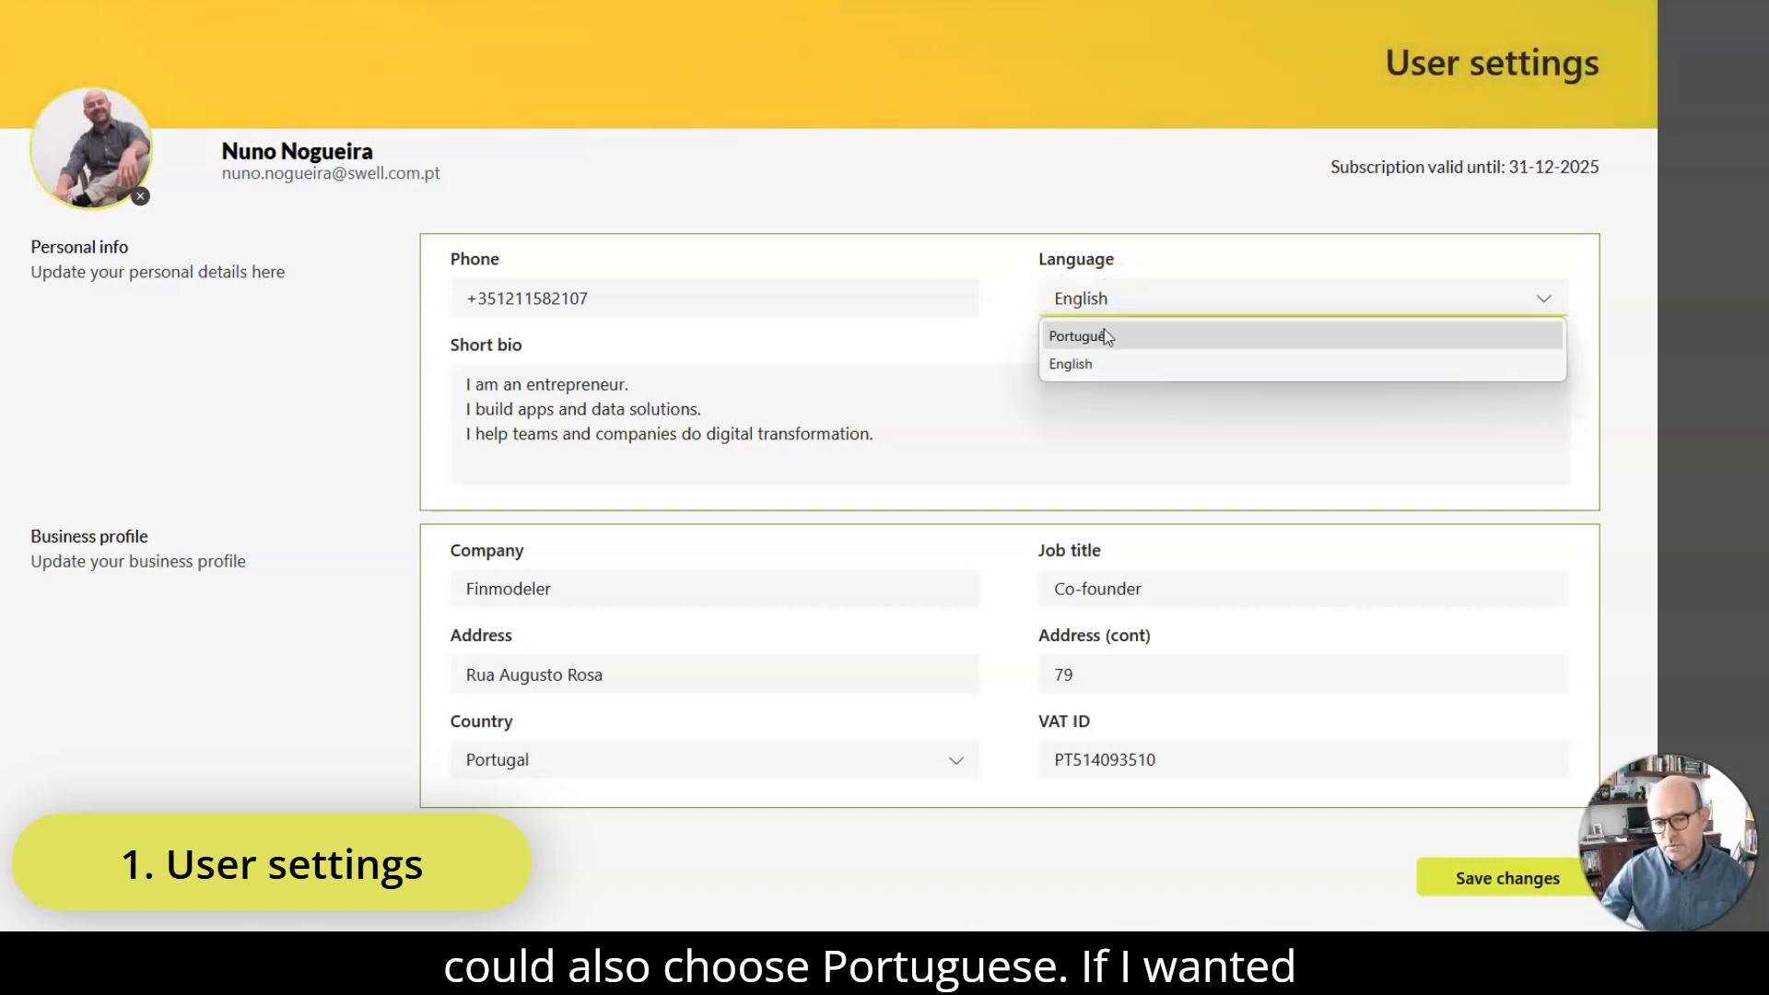
click(1105, 333)
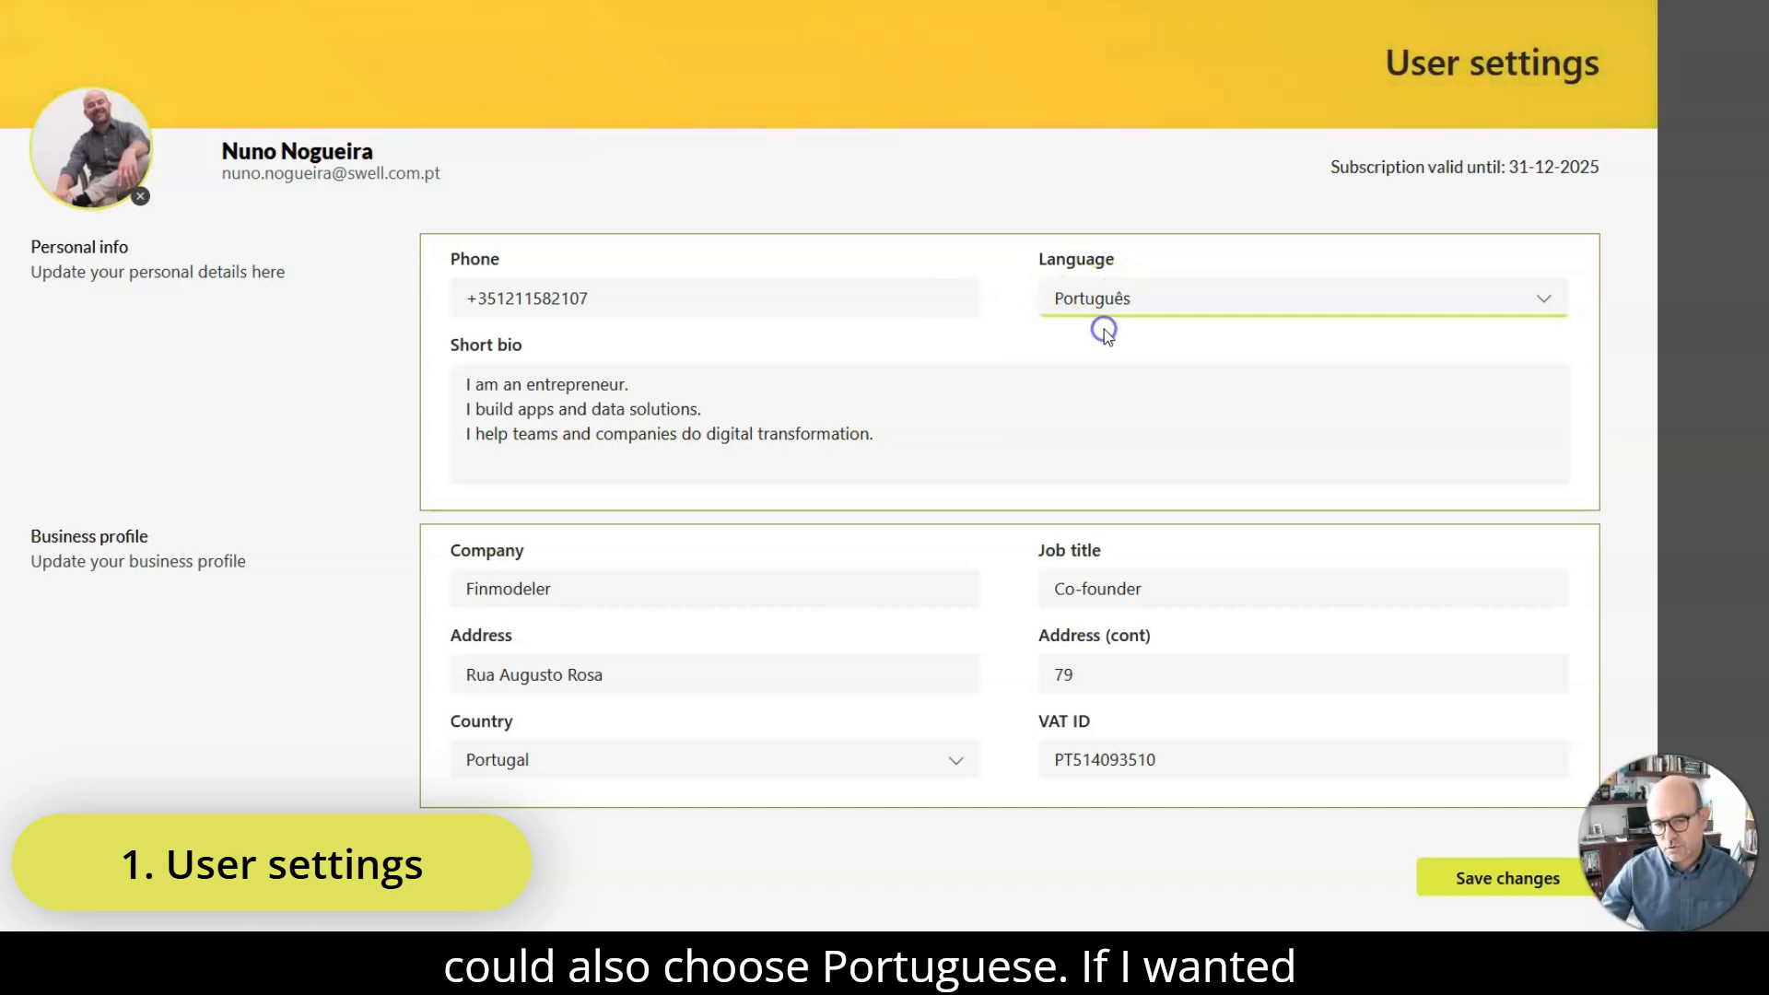
click(1454, 878)
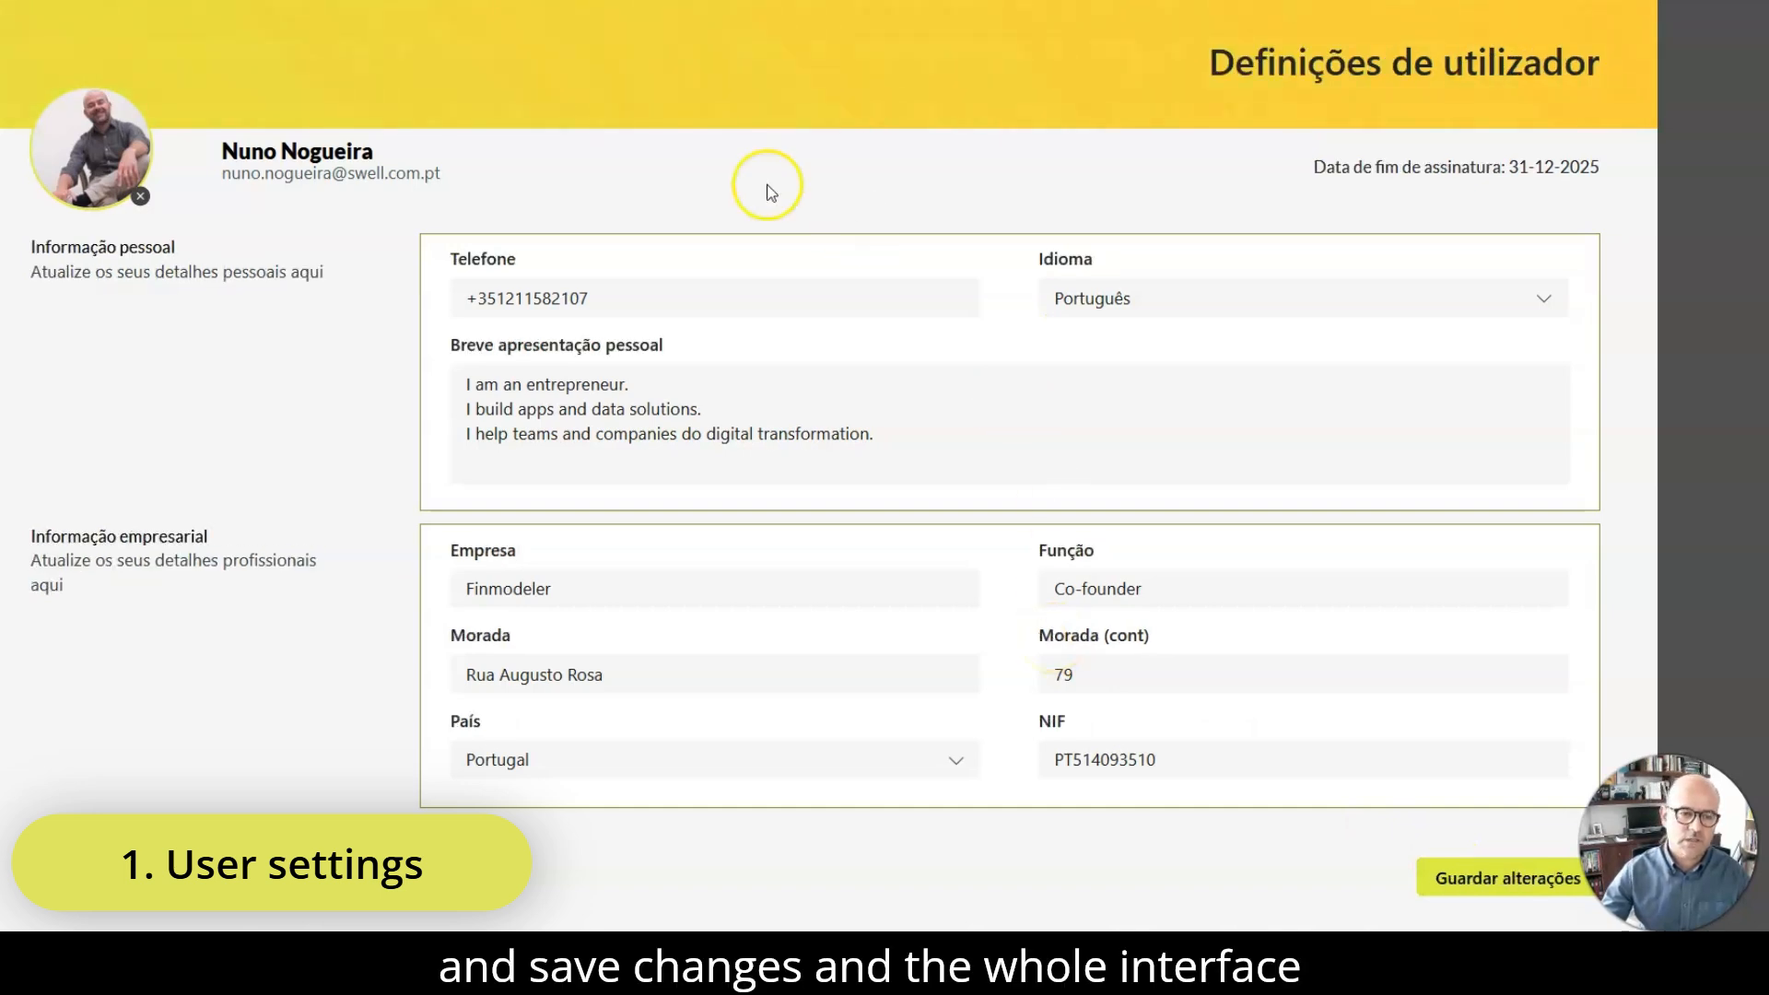
click(726, 435)
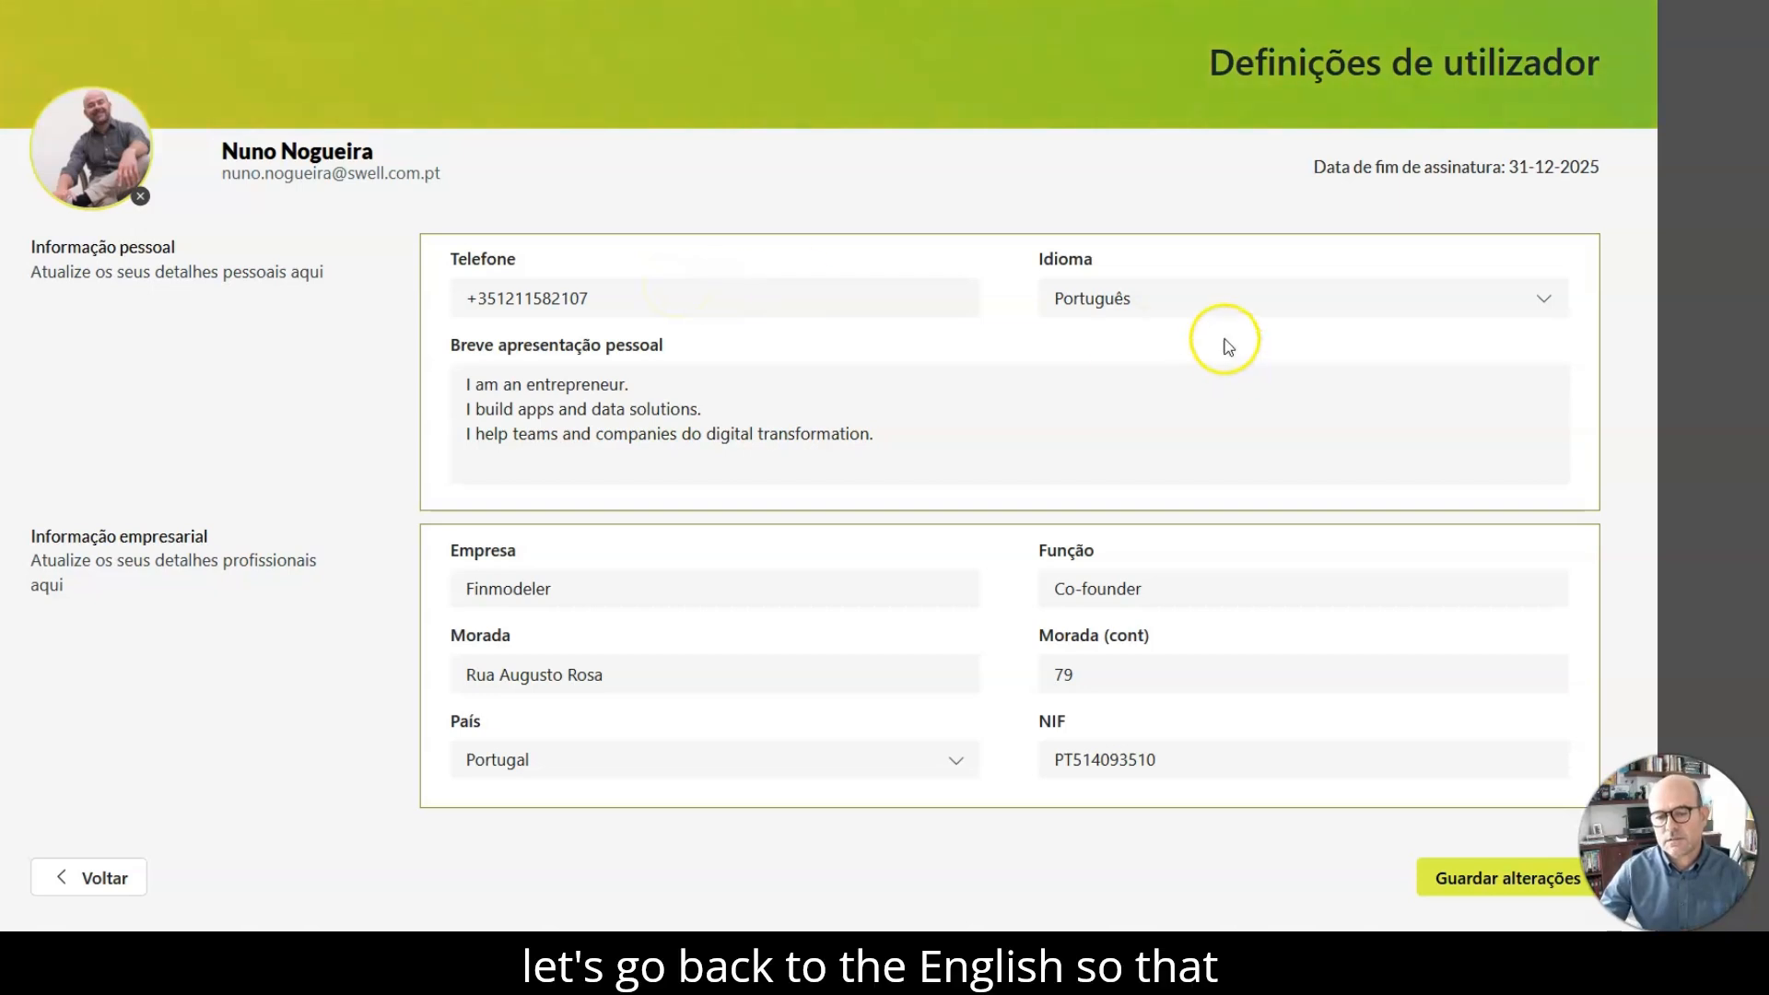
Step: Set the interface language back to English, save the changes and return to the start page
click(1218, 293)
click(1131, 365)
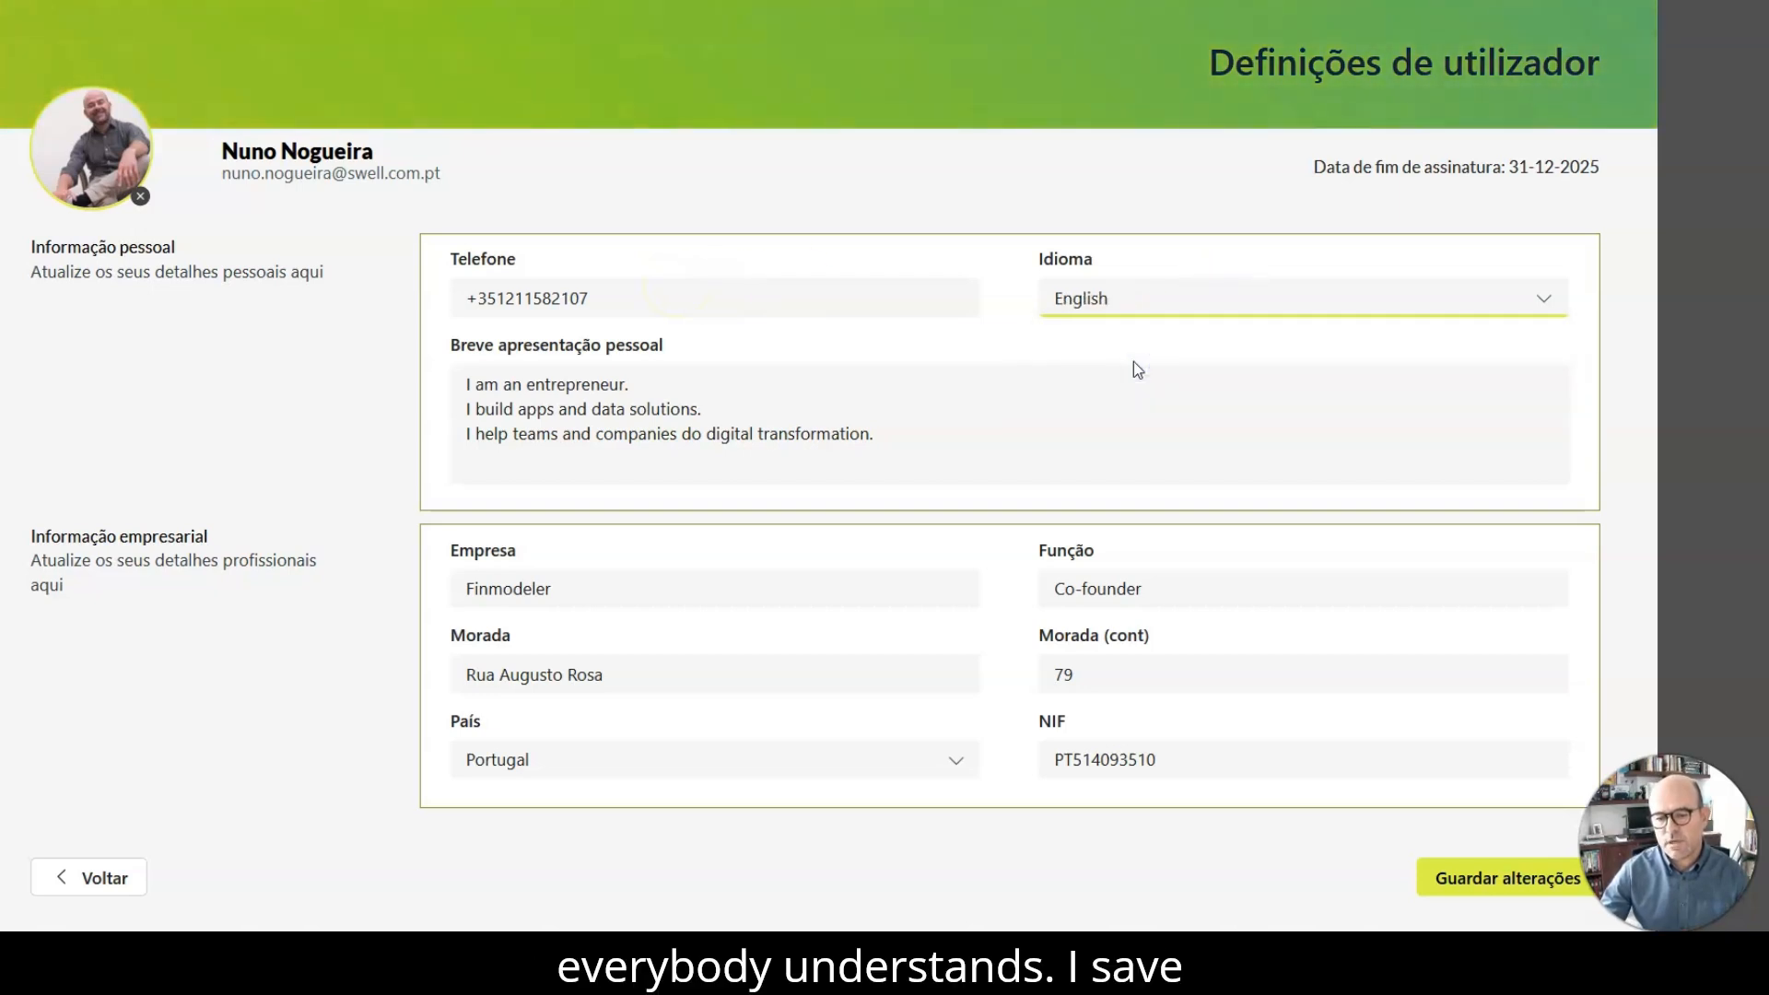
click(1489, 878)
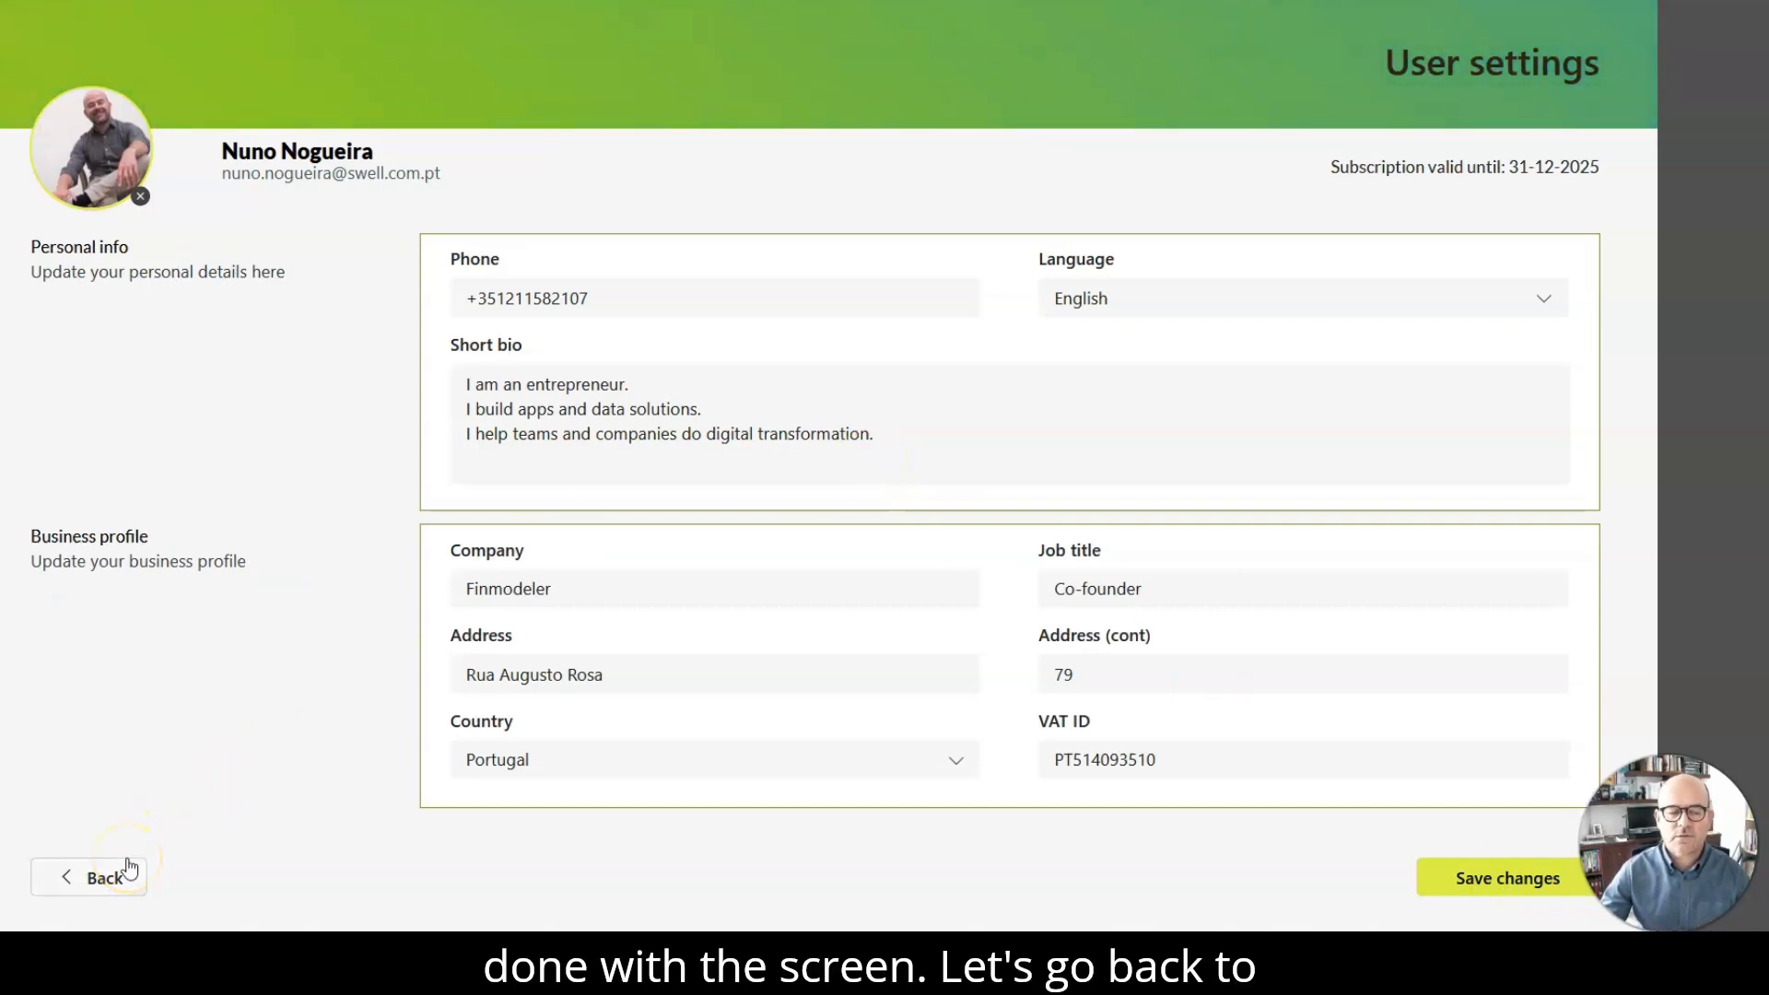
click(127, 872)
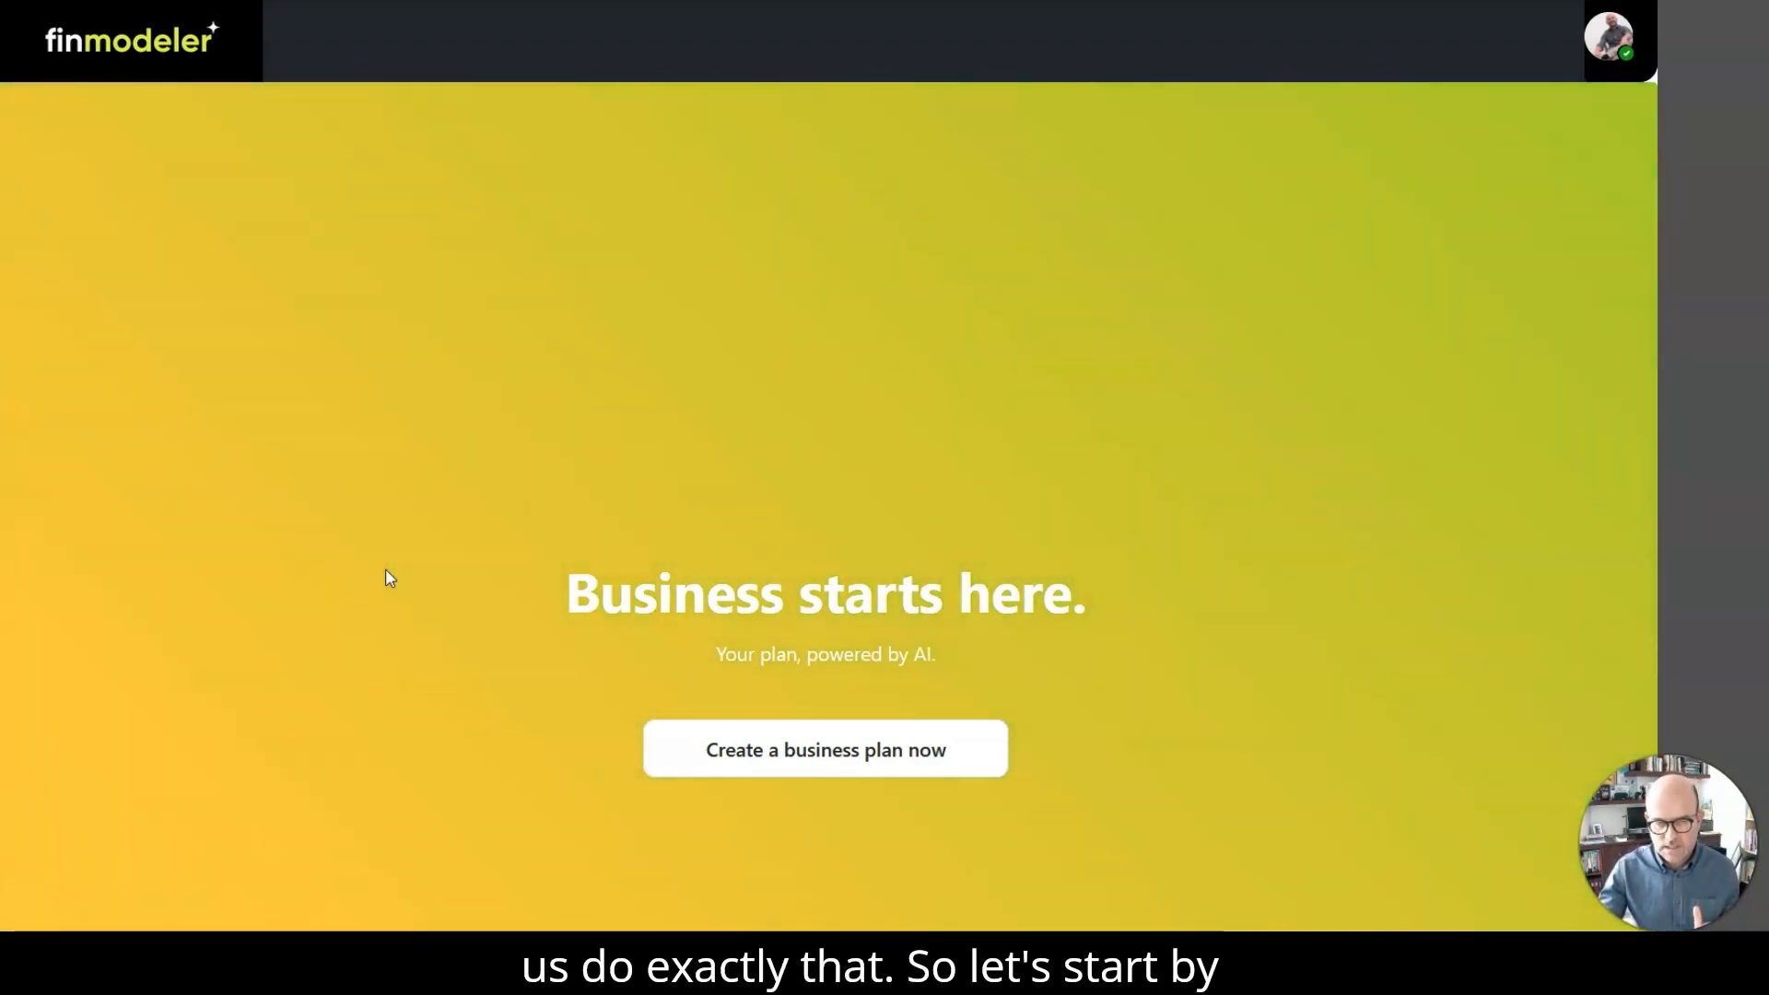
Step: Create a new business plan for an online business with the E-commerce model and proceed to the products and services stage
click(738, 757)
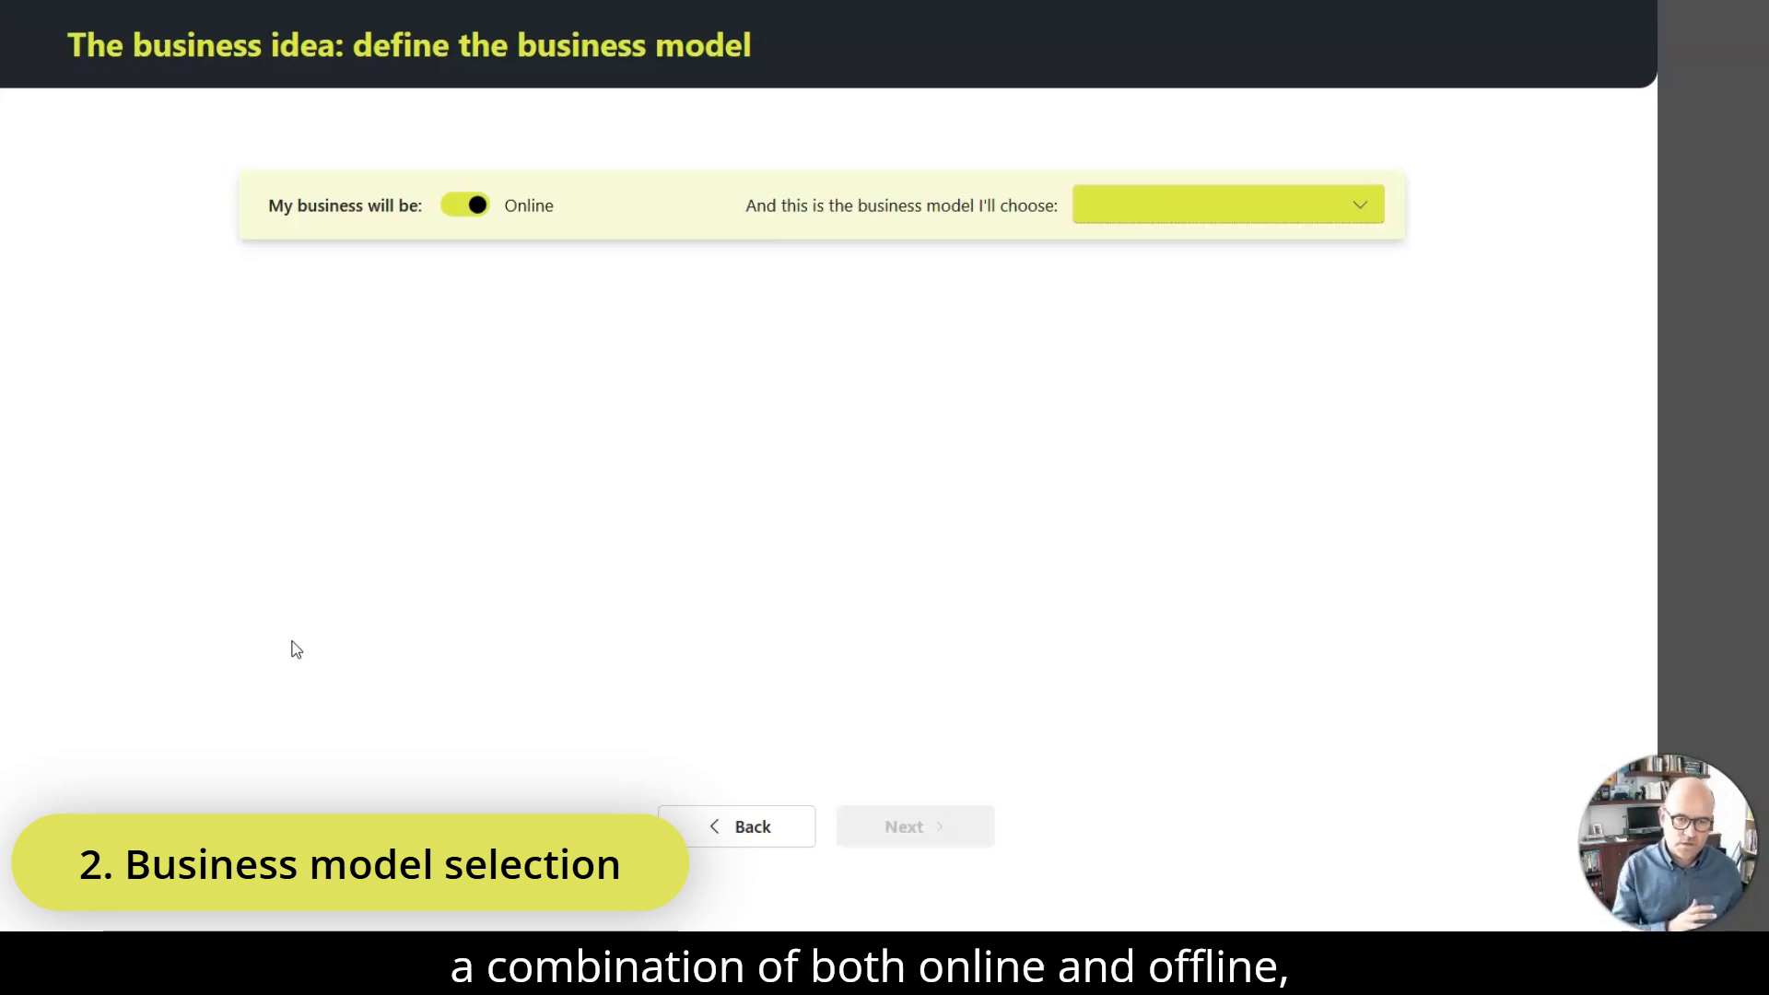
click(460, 213)
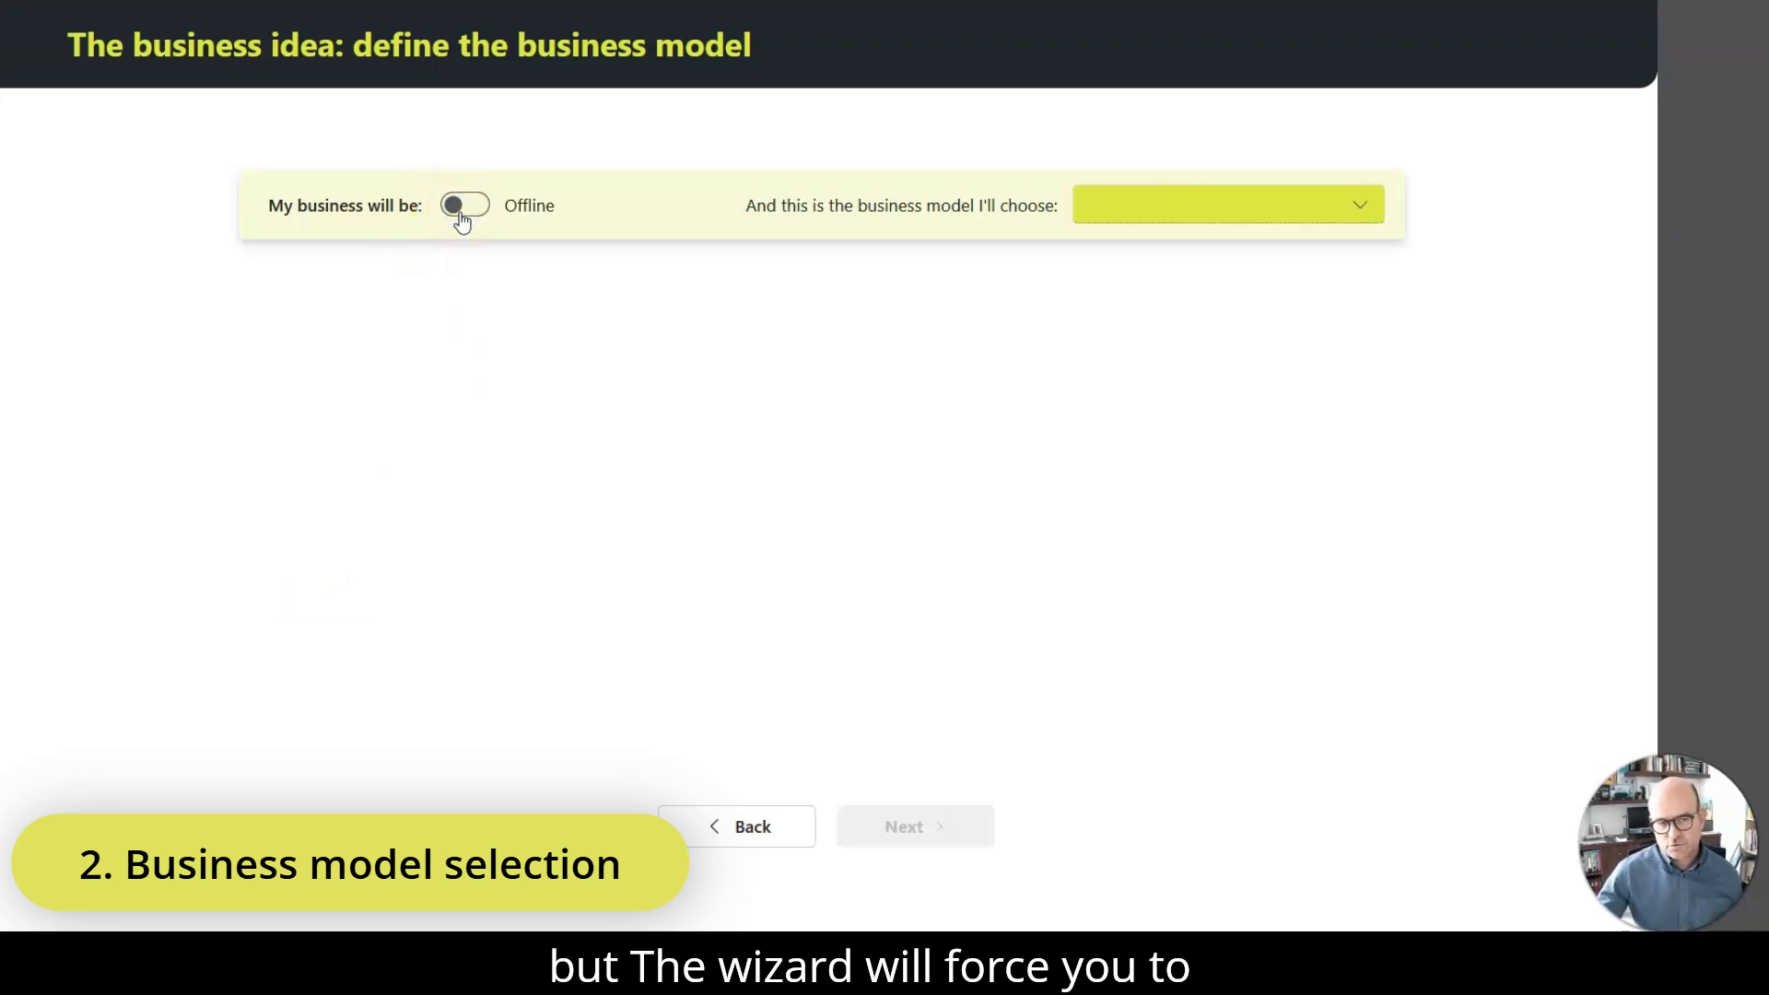
click(460, 212)
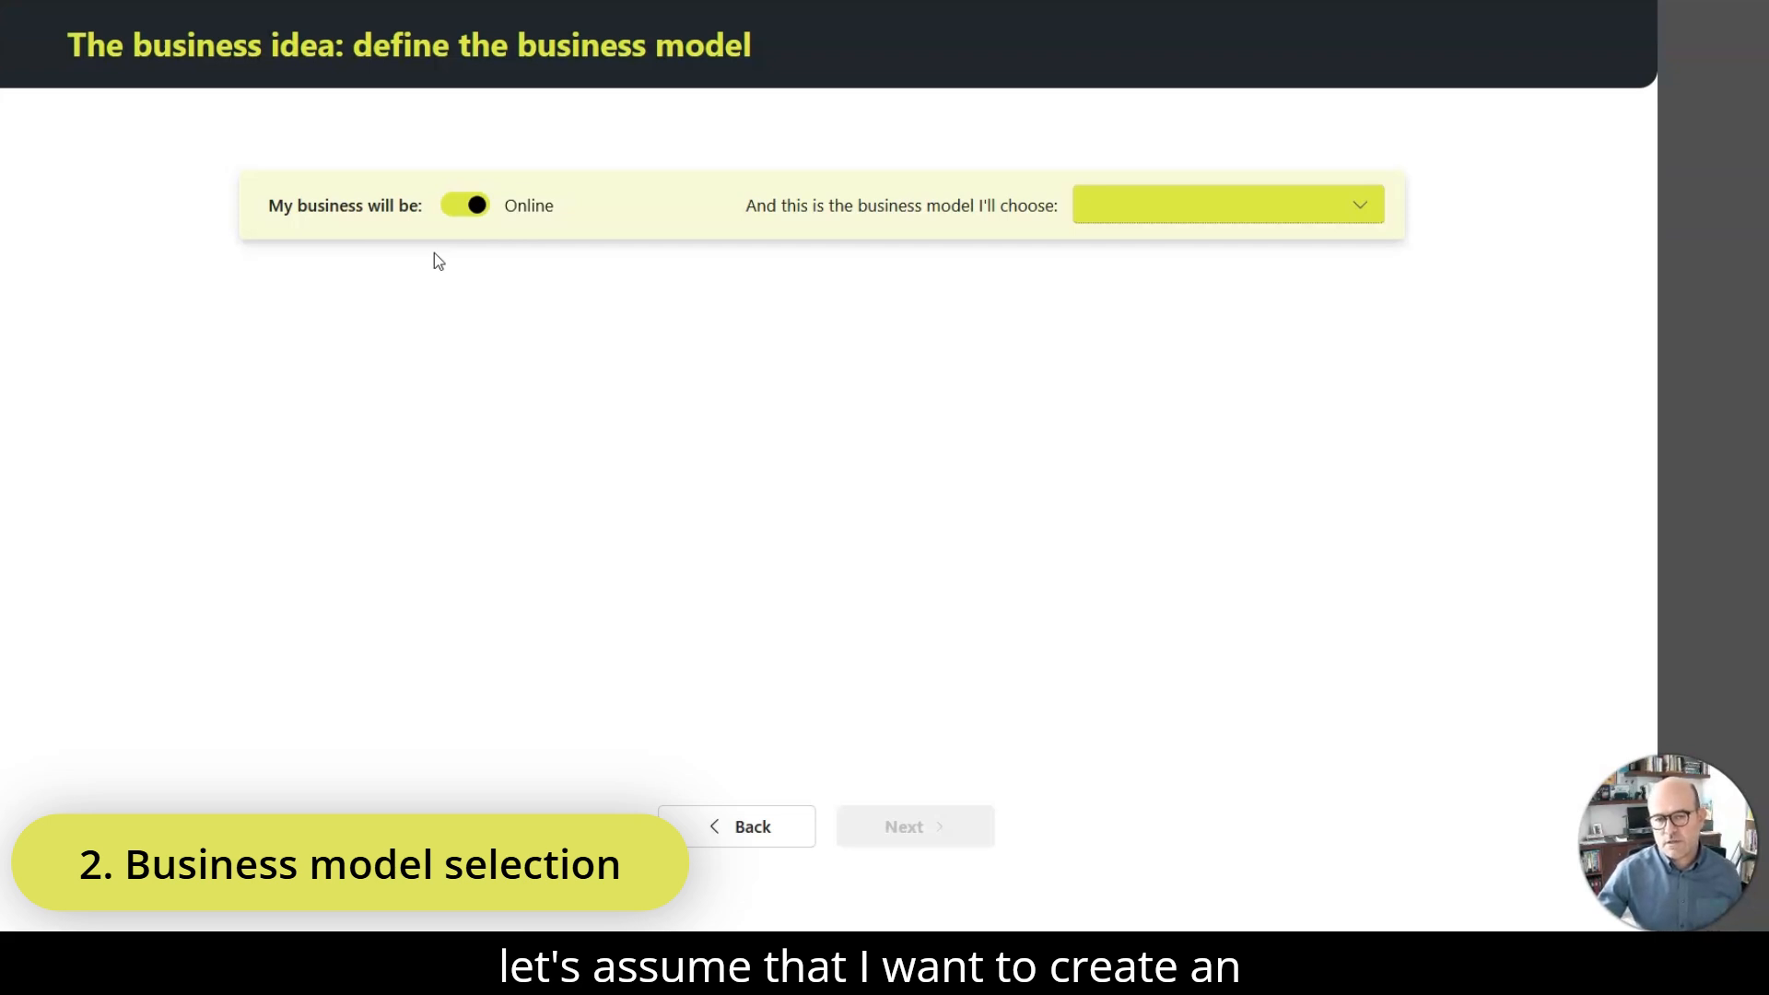
click(1134, 203)
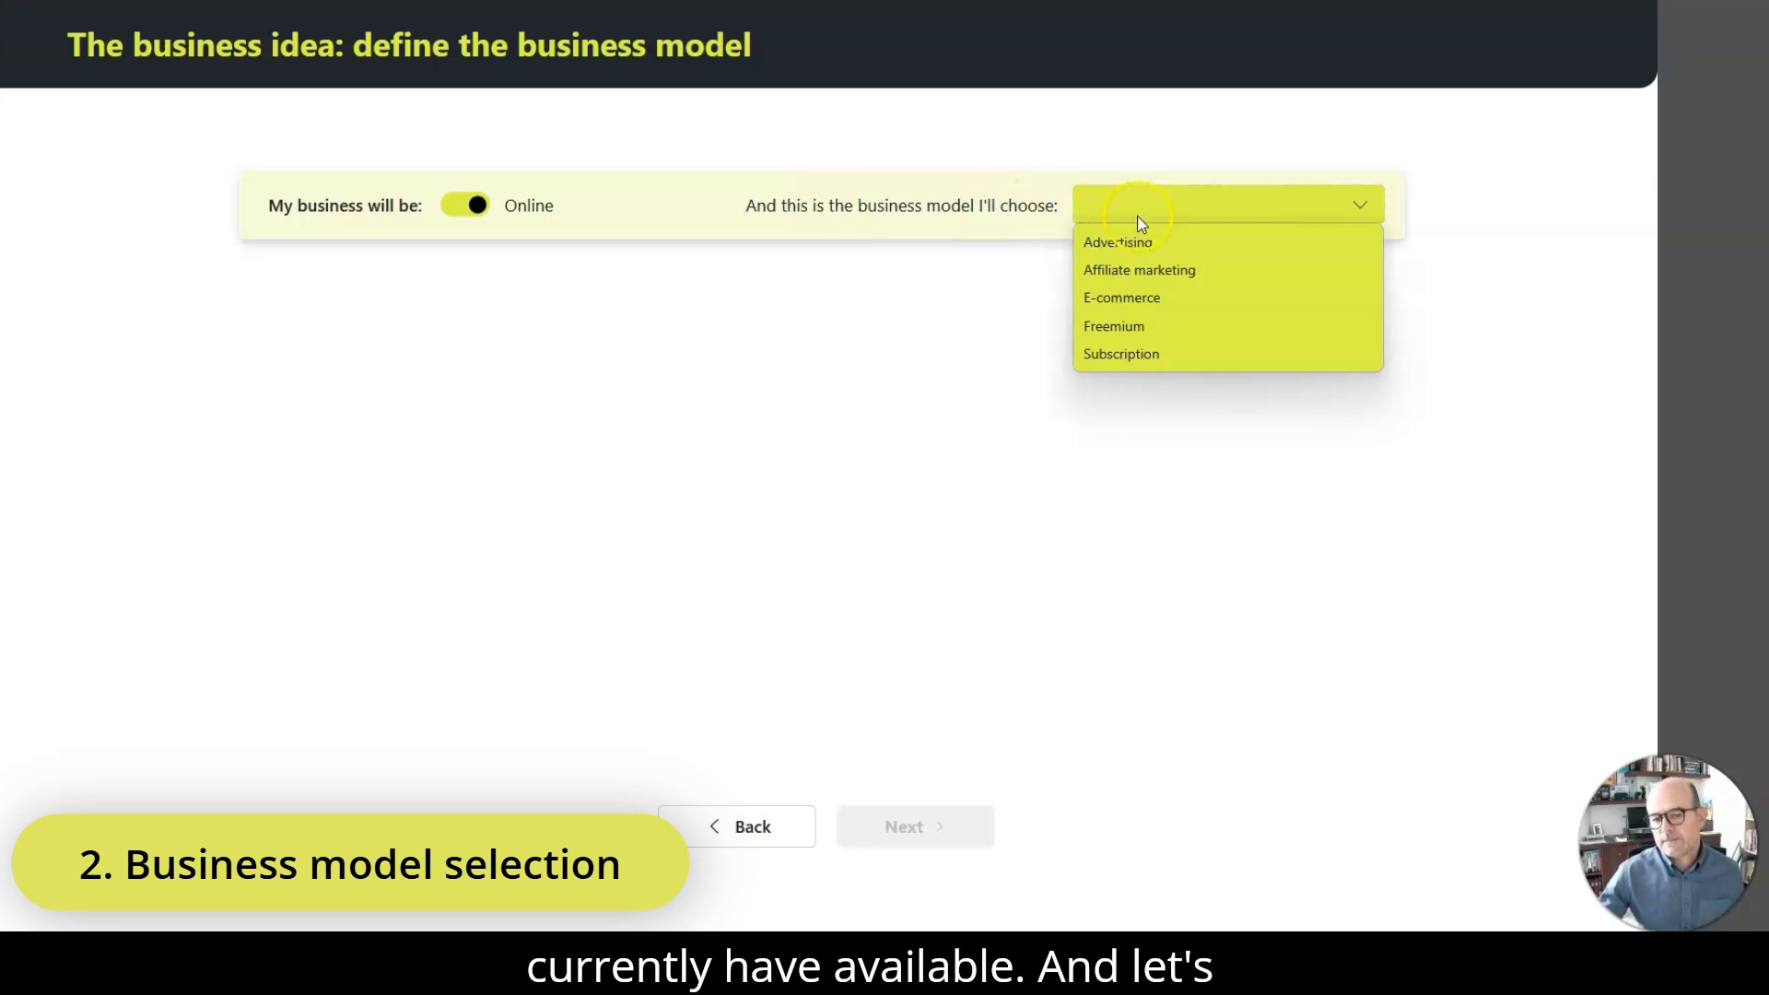
click(1131, 297)
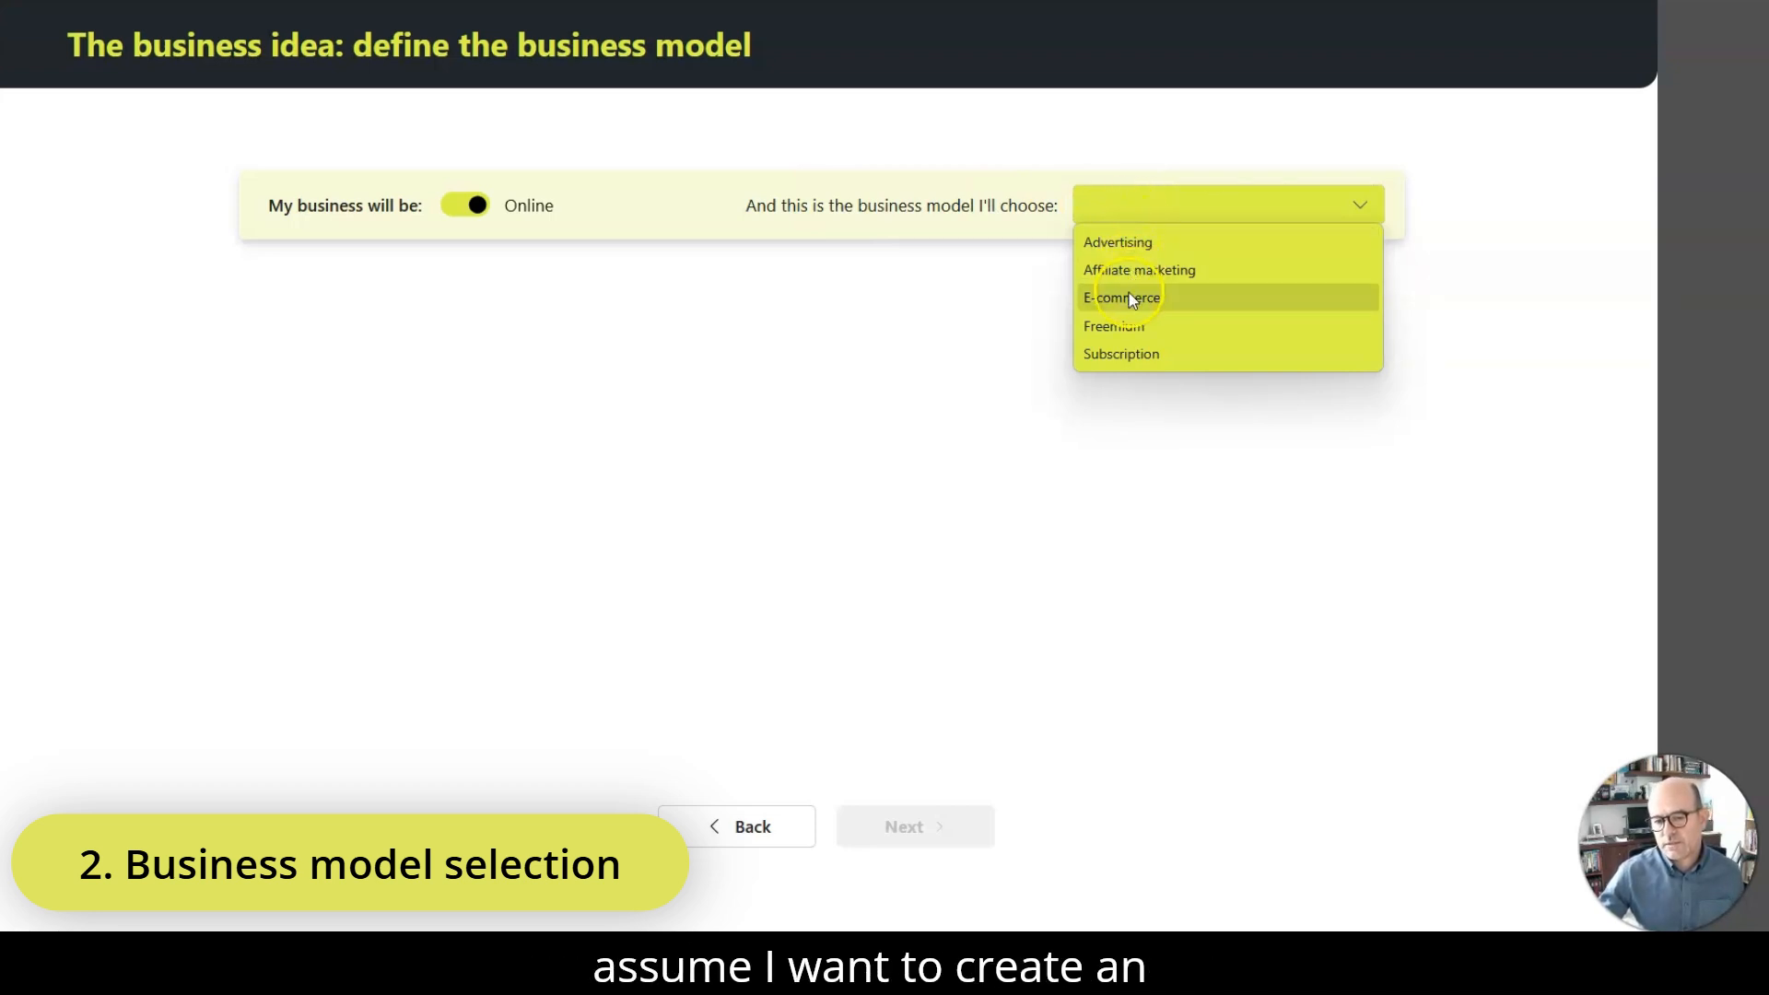
click(1130, 294)
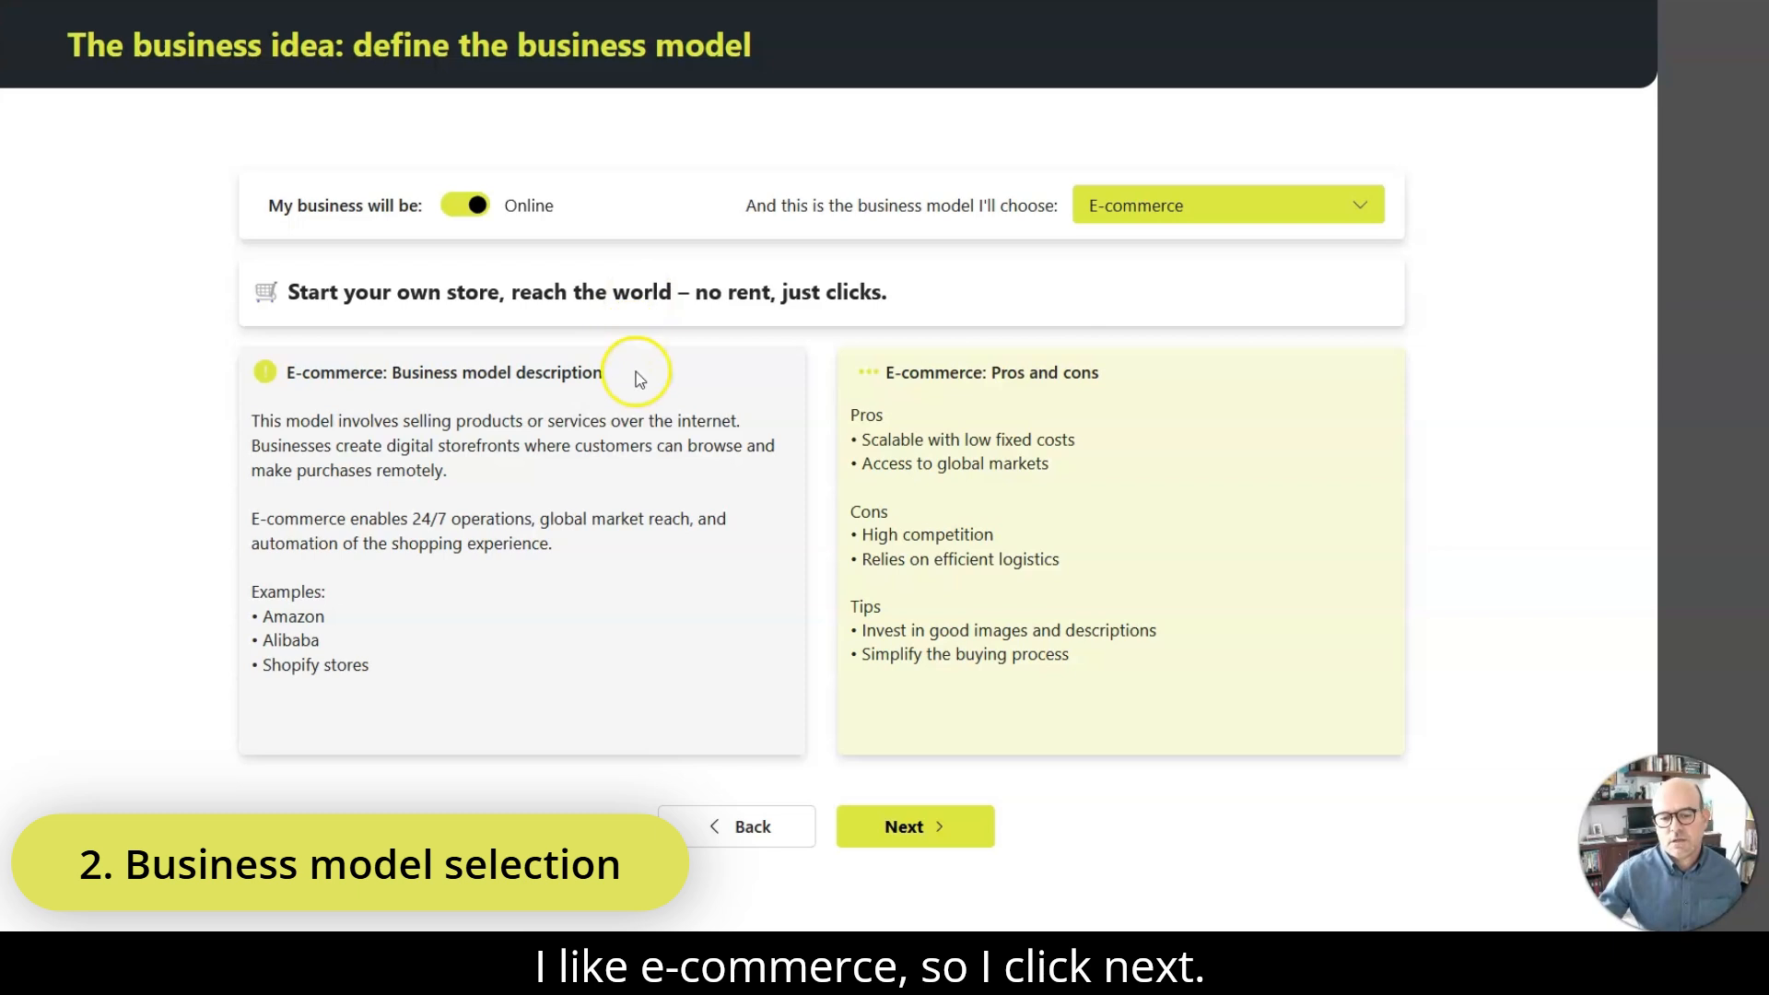
click(887, 830)
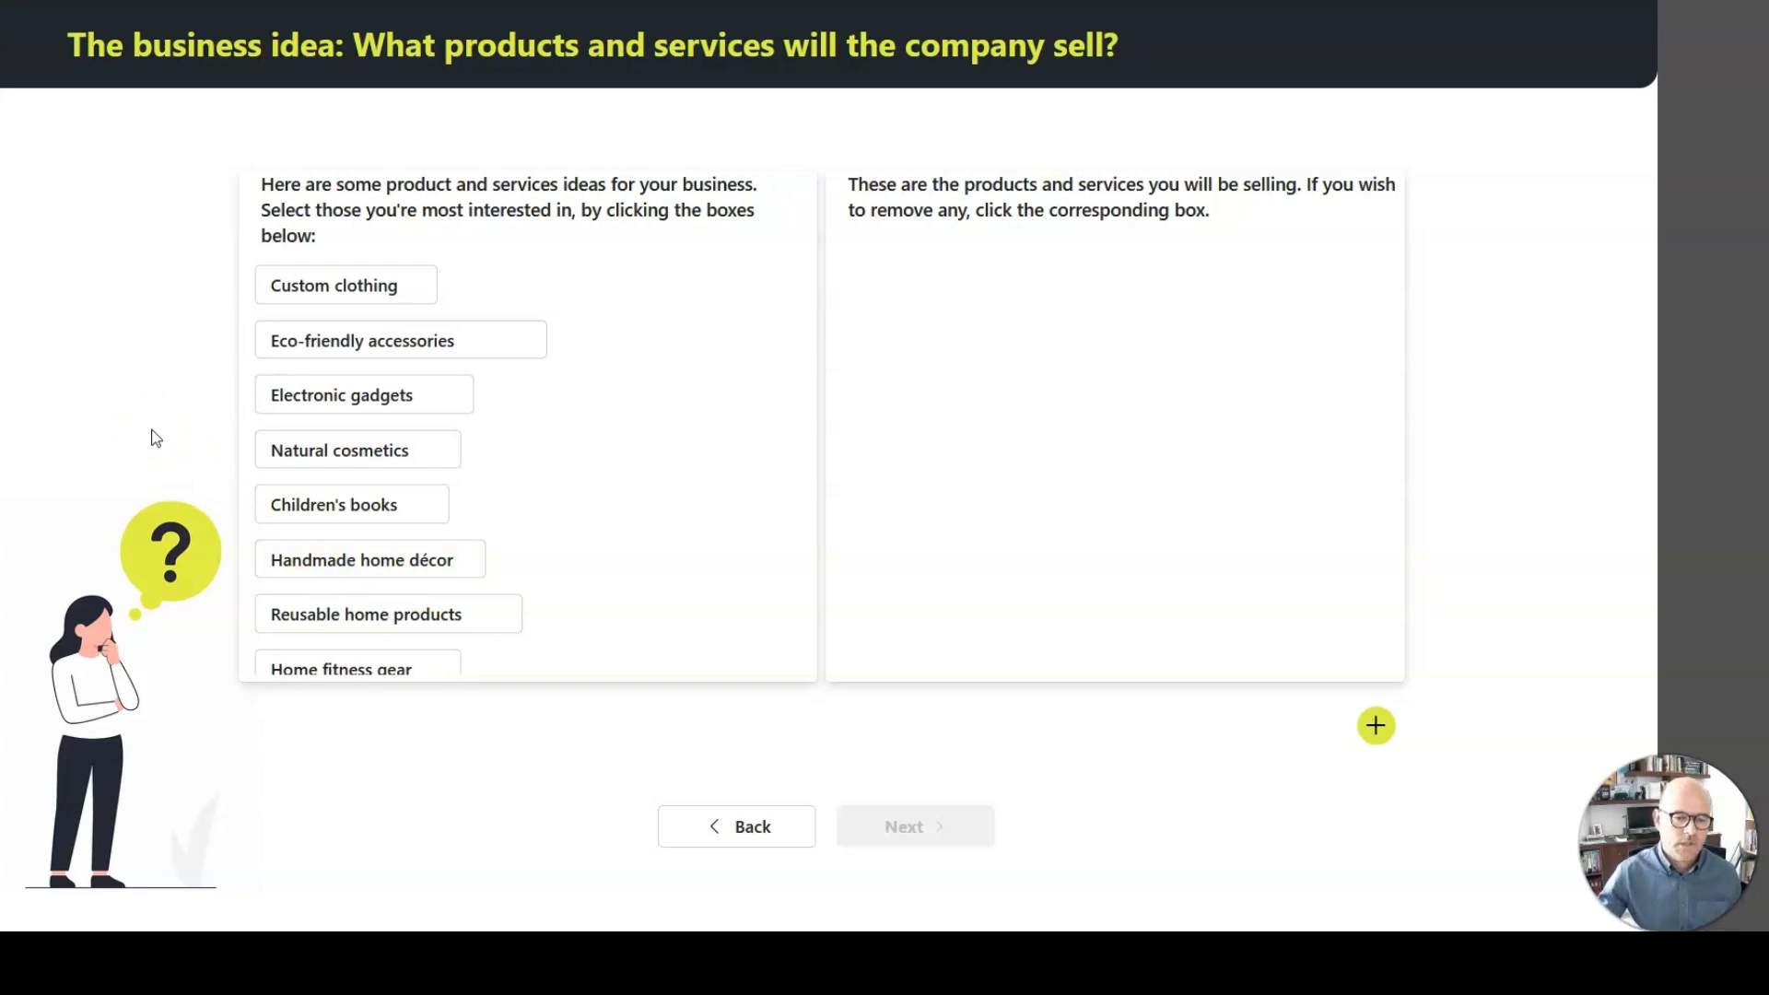
Step: Select Home fitness gear from the suggested product and service ideas
scroll(467, 308, down, 3)
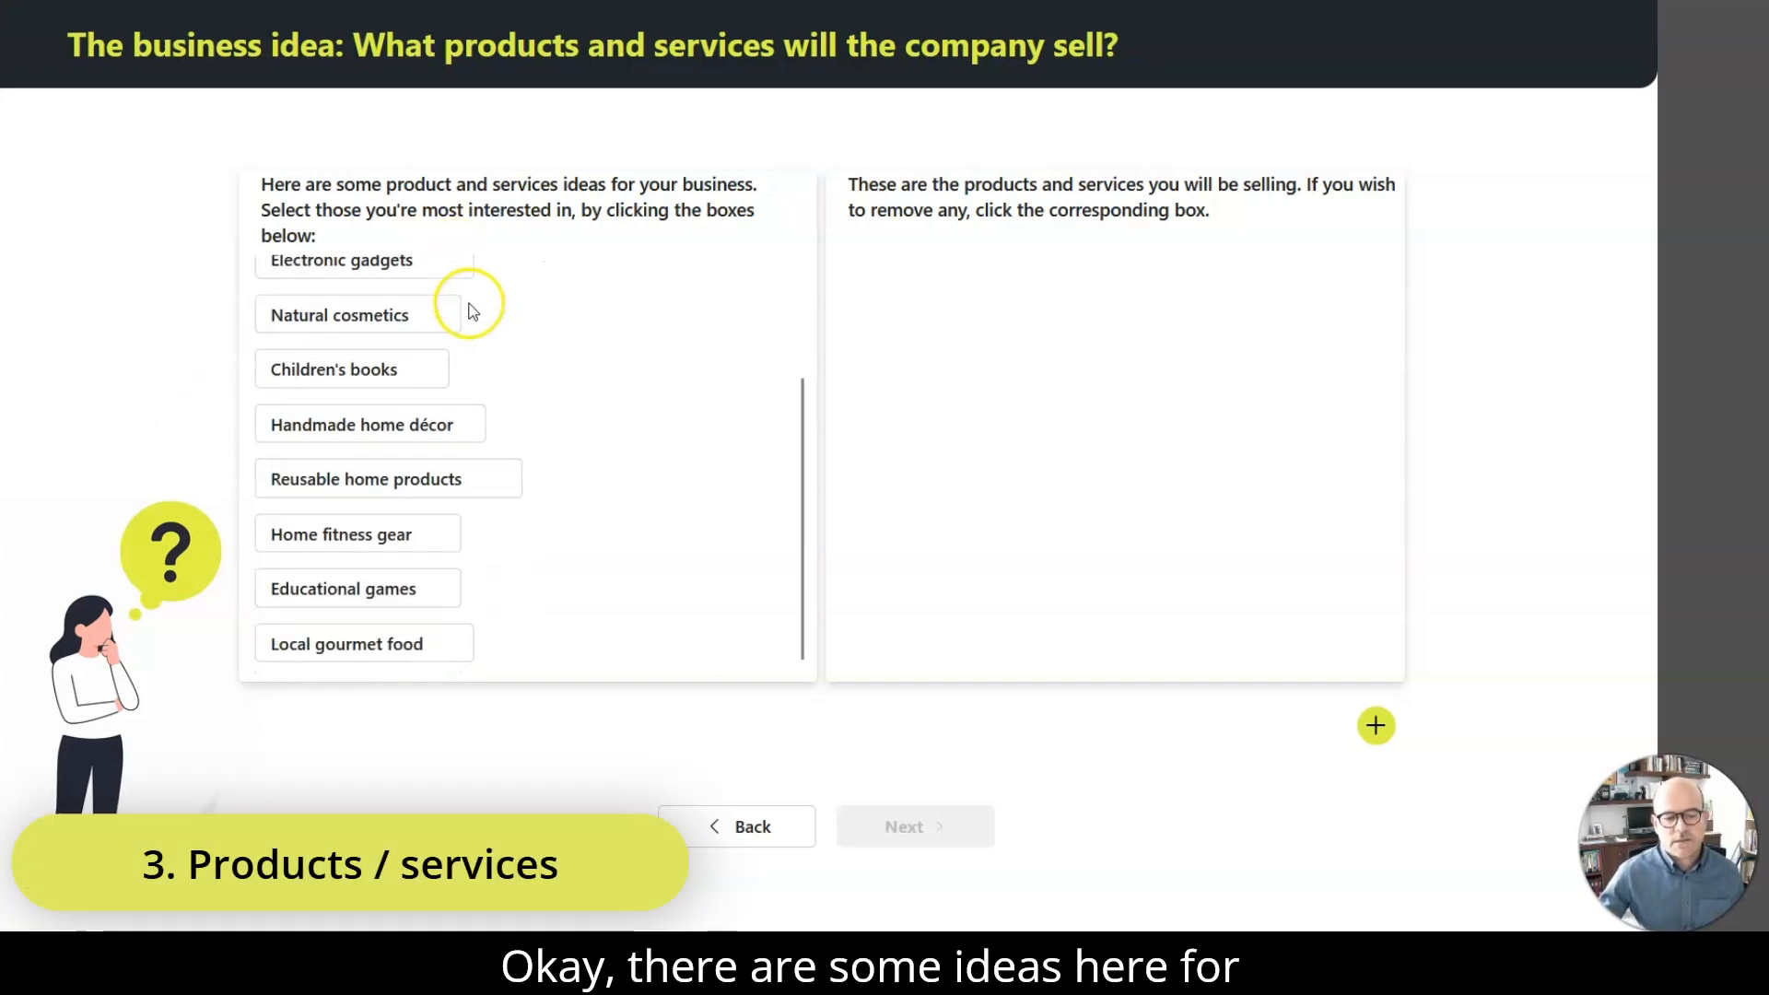
scroll(490, 352, up, 3)
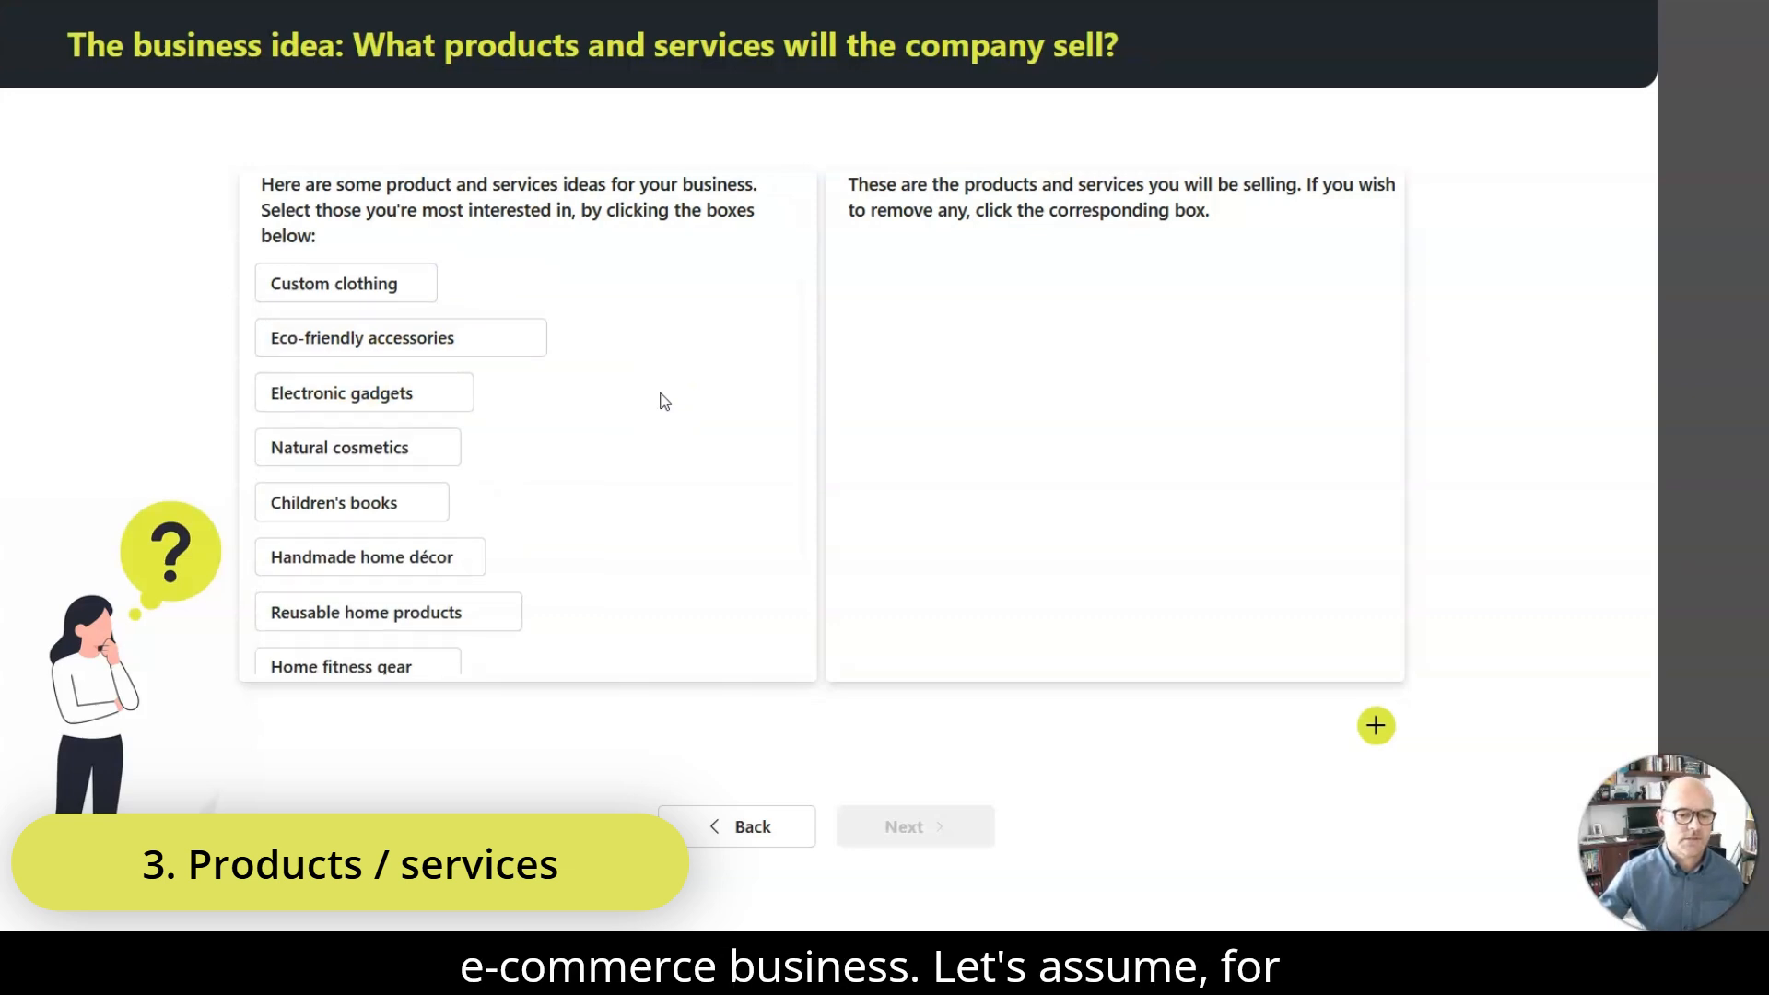
scroll(660, 394, down, 1)
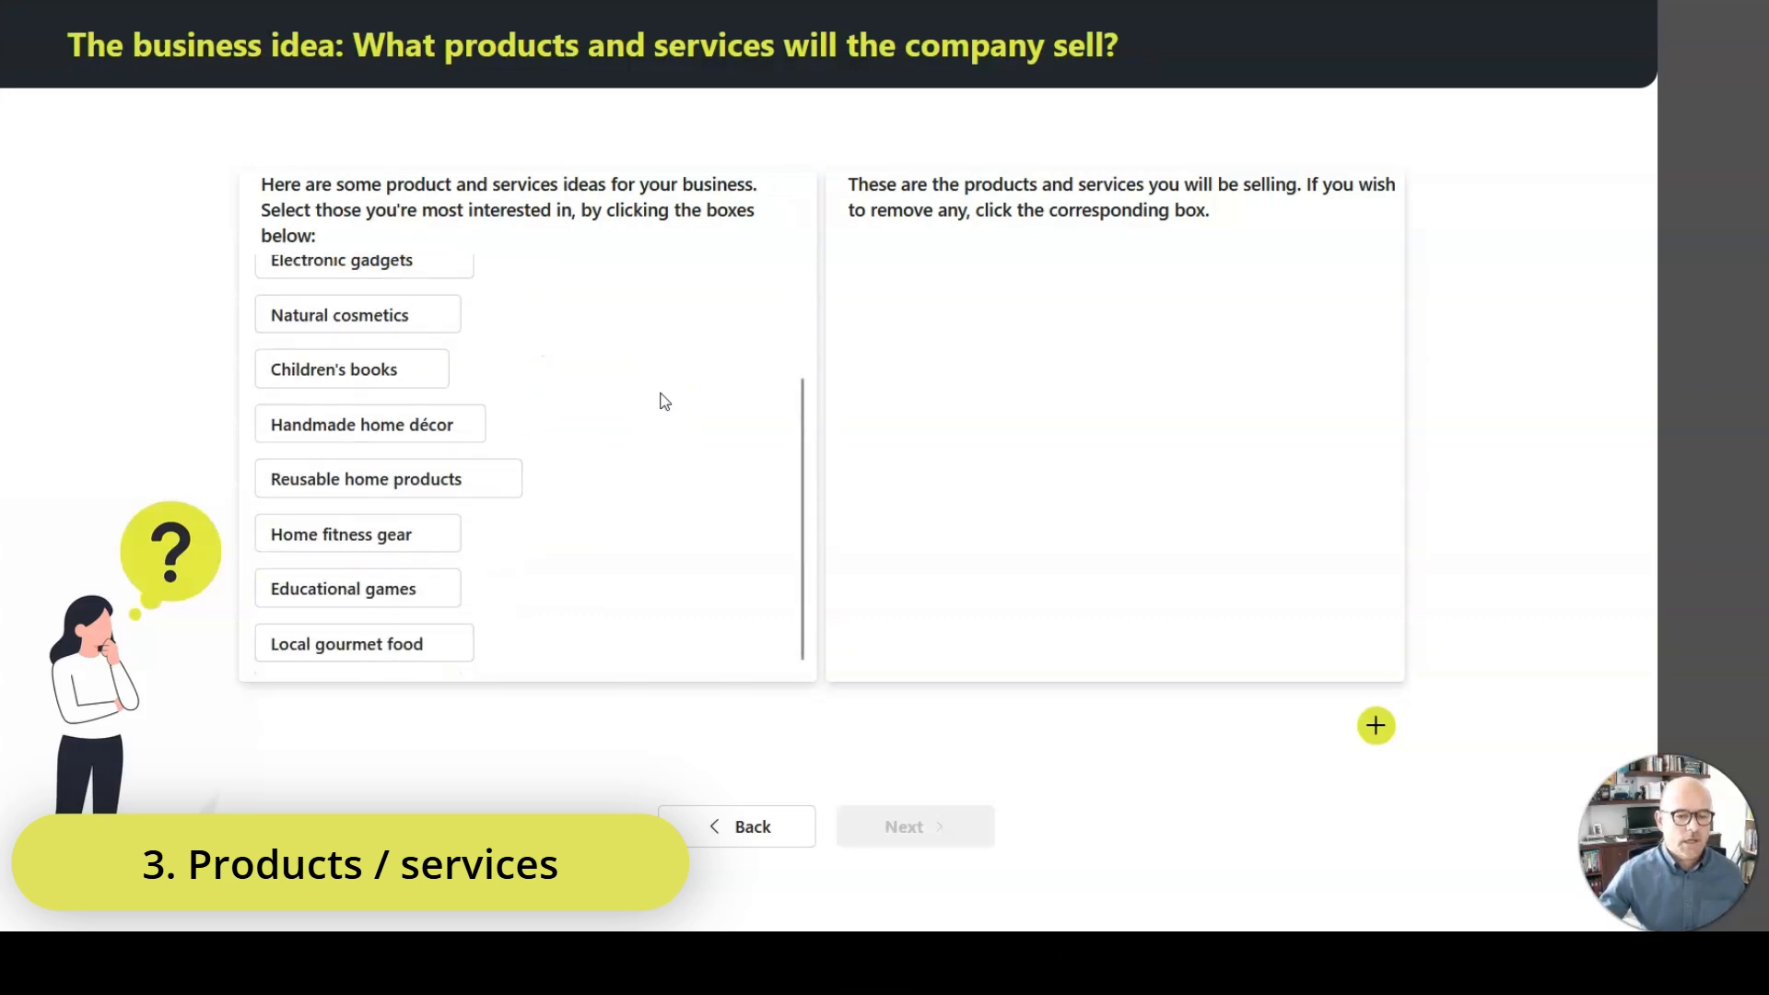
click(417, 542)
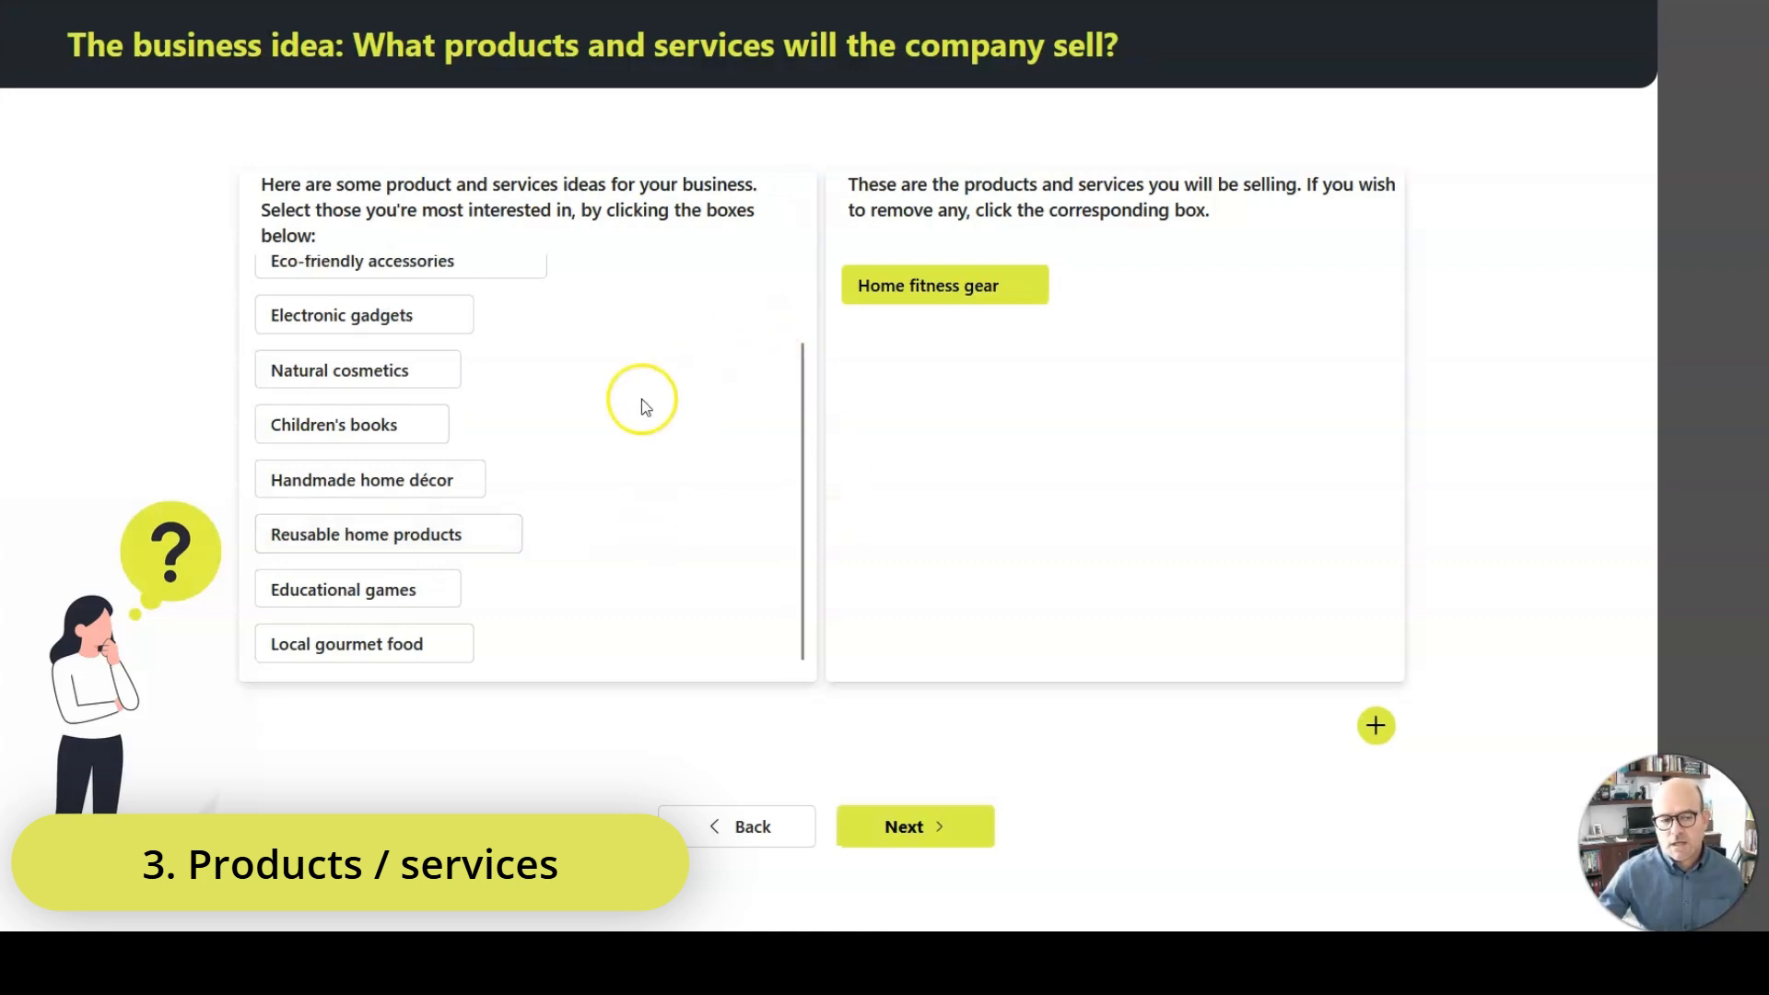
Step: Add "Sports goods" as a custom product and proceed to the positioning and differentiation stage
click(1378, 725)
click(972, 710)
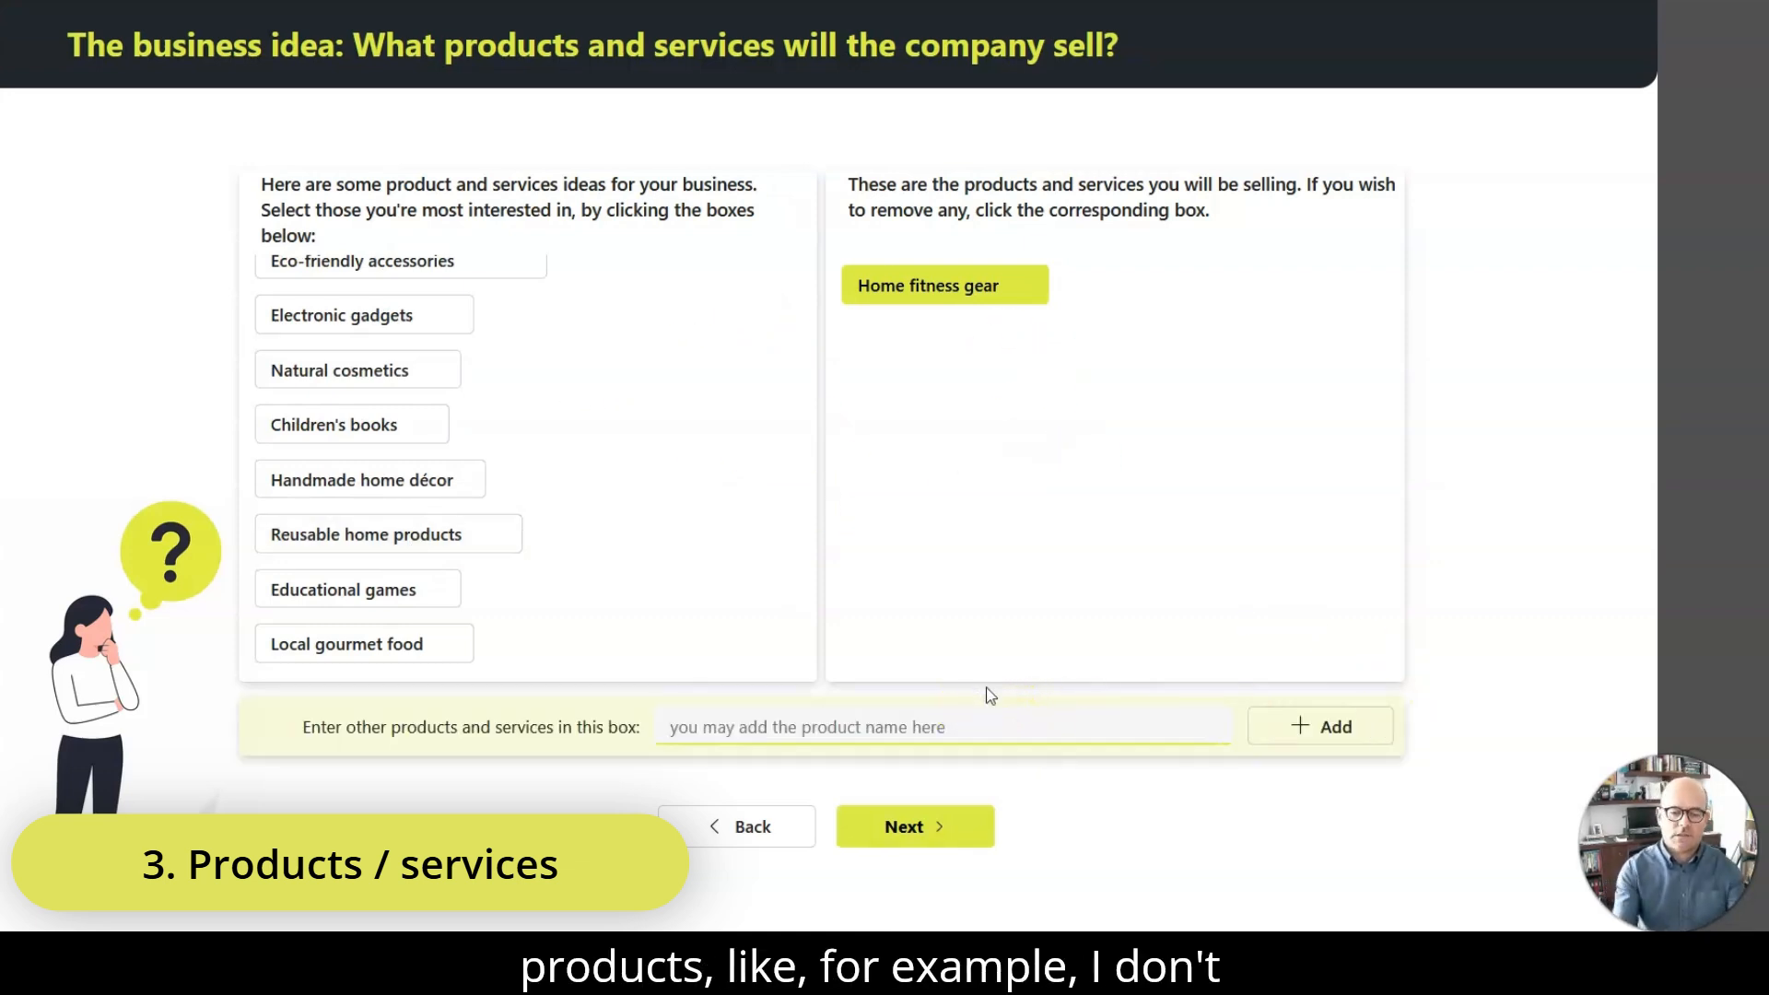
text(Sp)
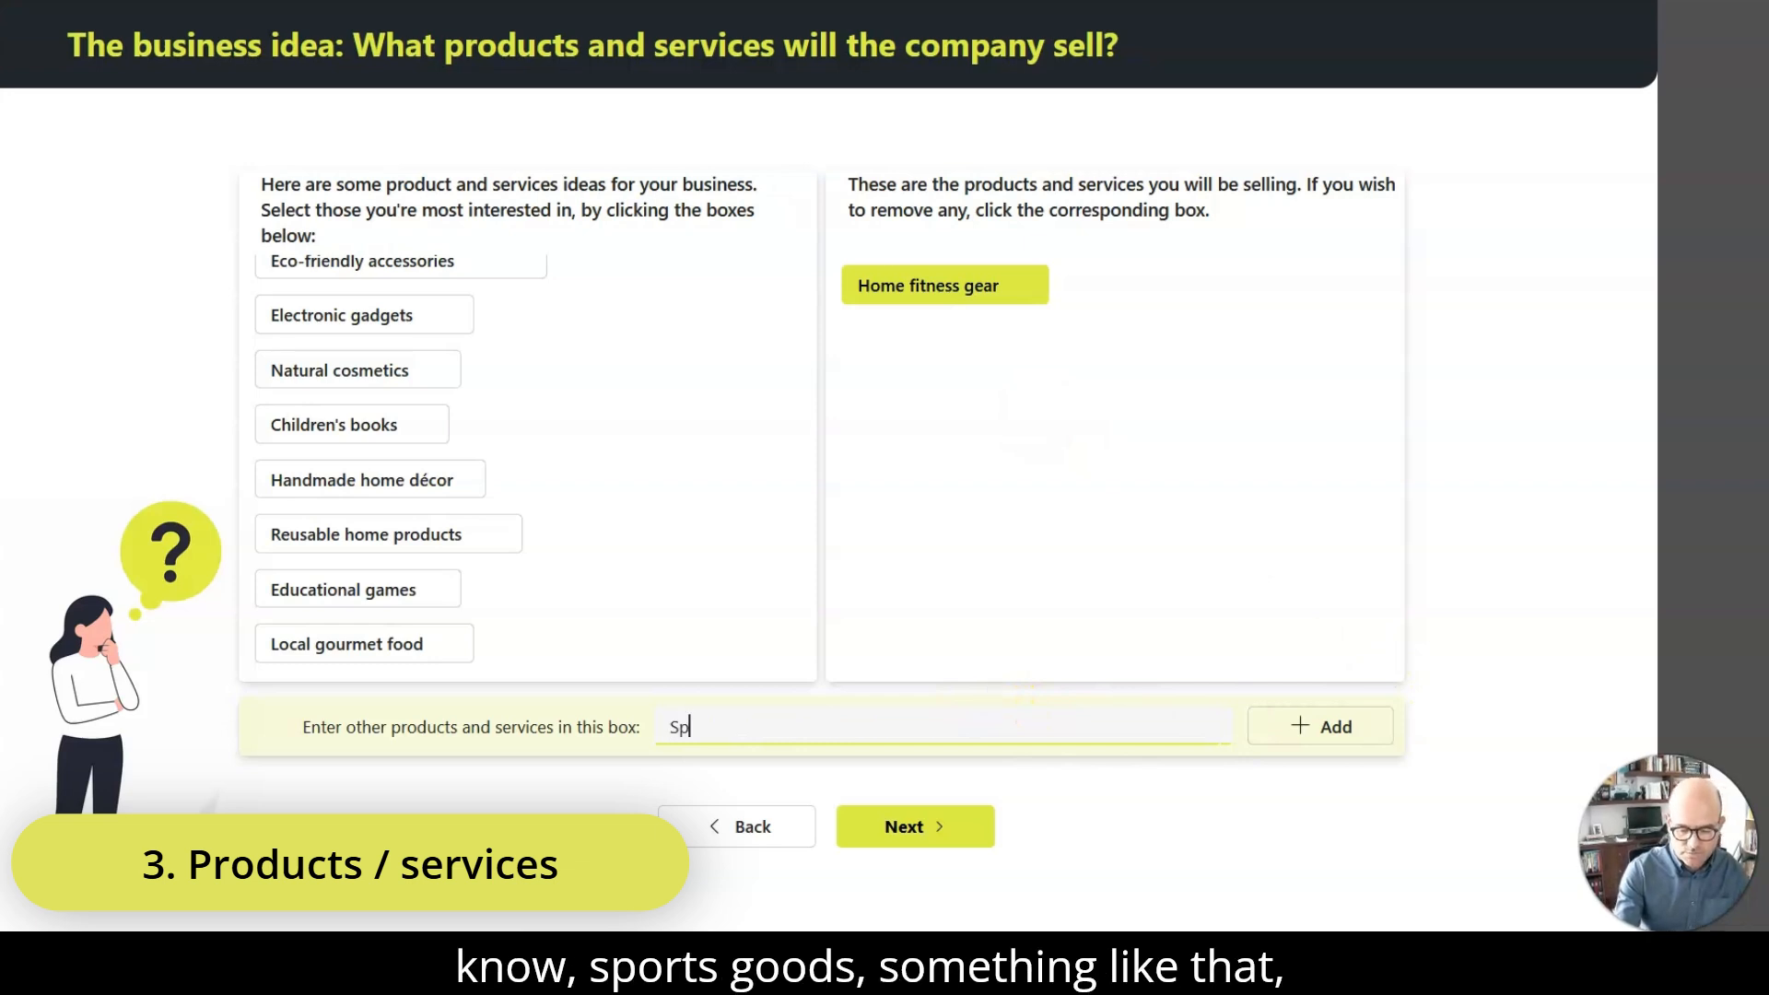
text(orts goods)
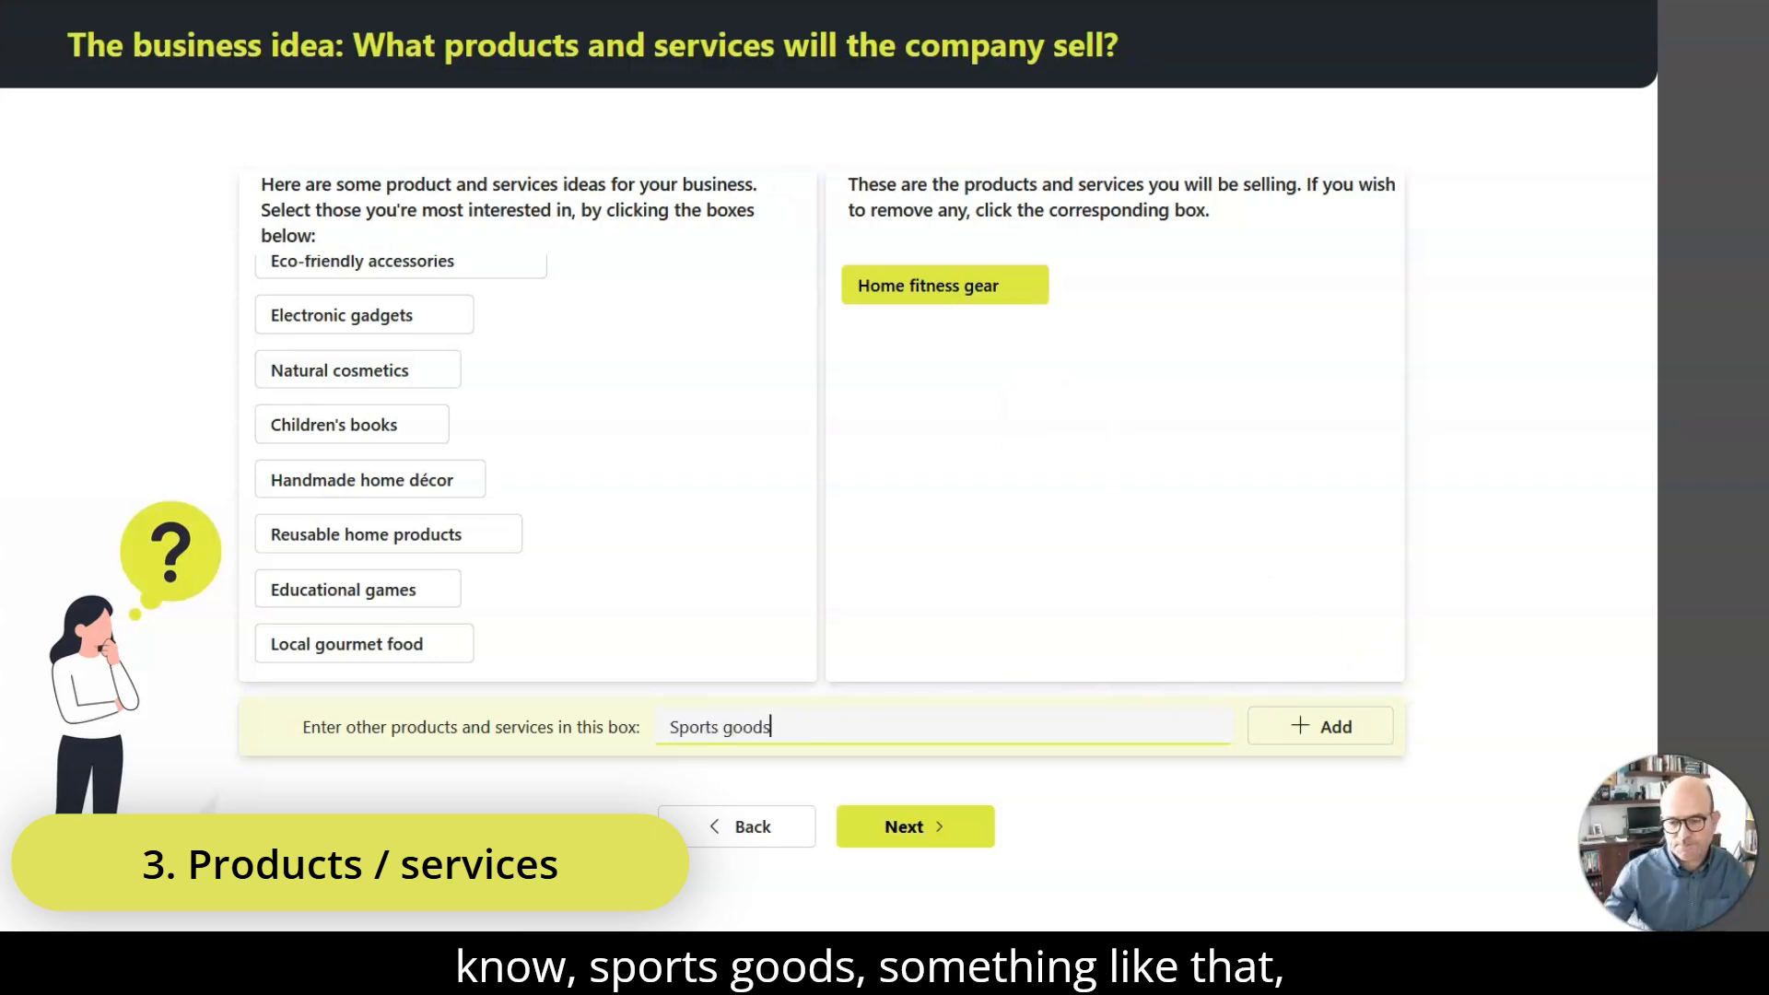
click(1374, 731)
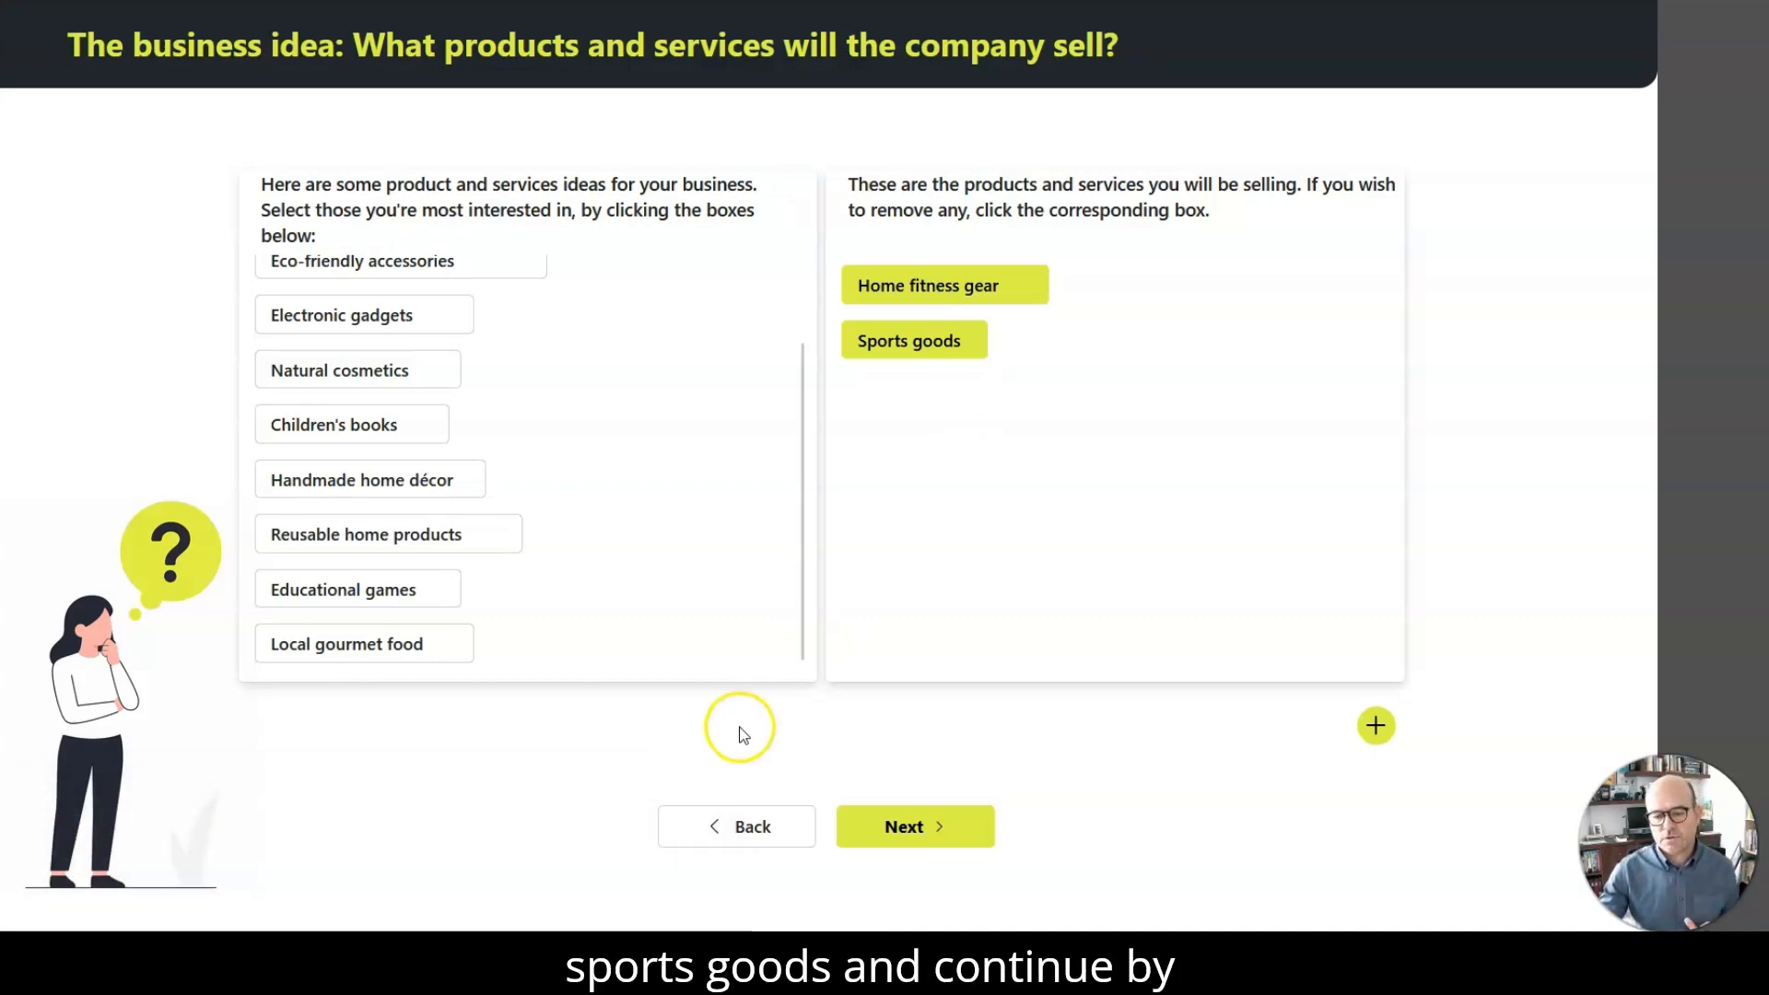
click(980, 826)
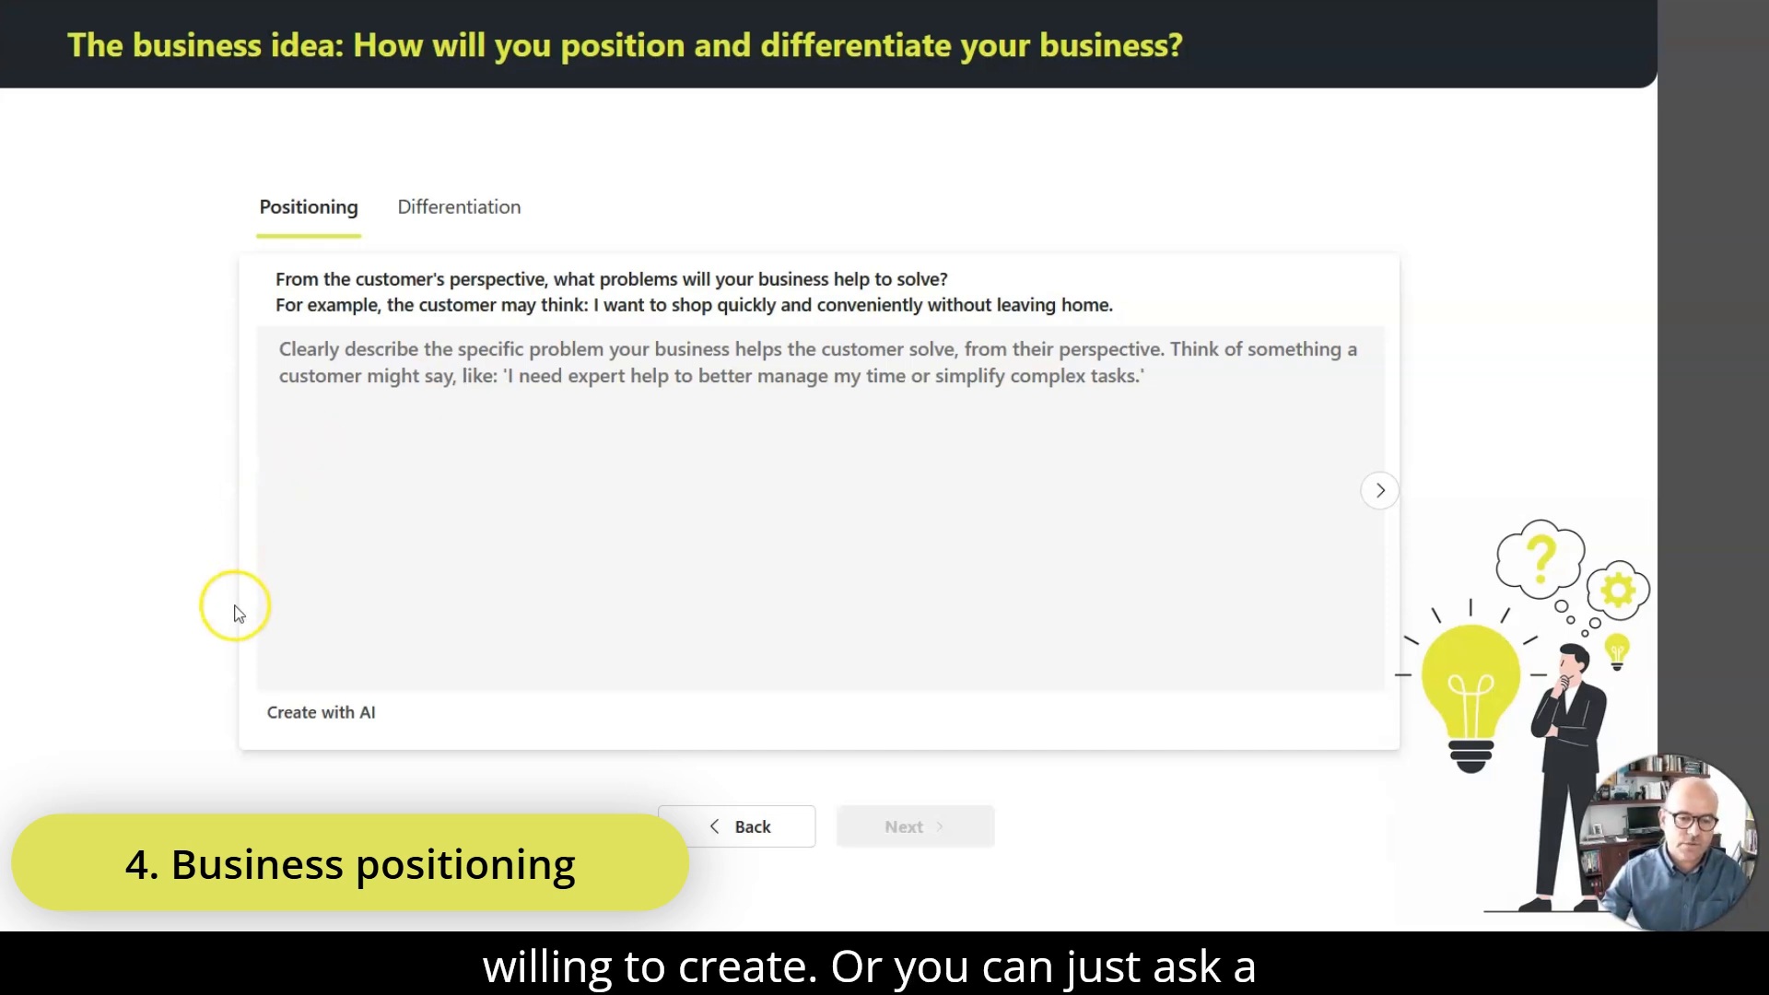
Step: Generate the positioning text about the customer's problems with AI and review it
click(292, 721)
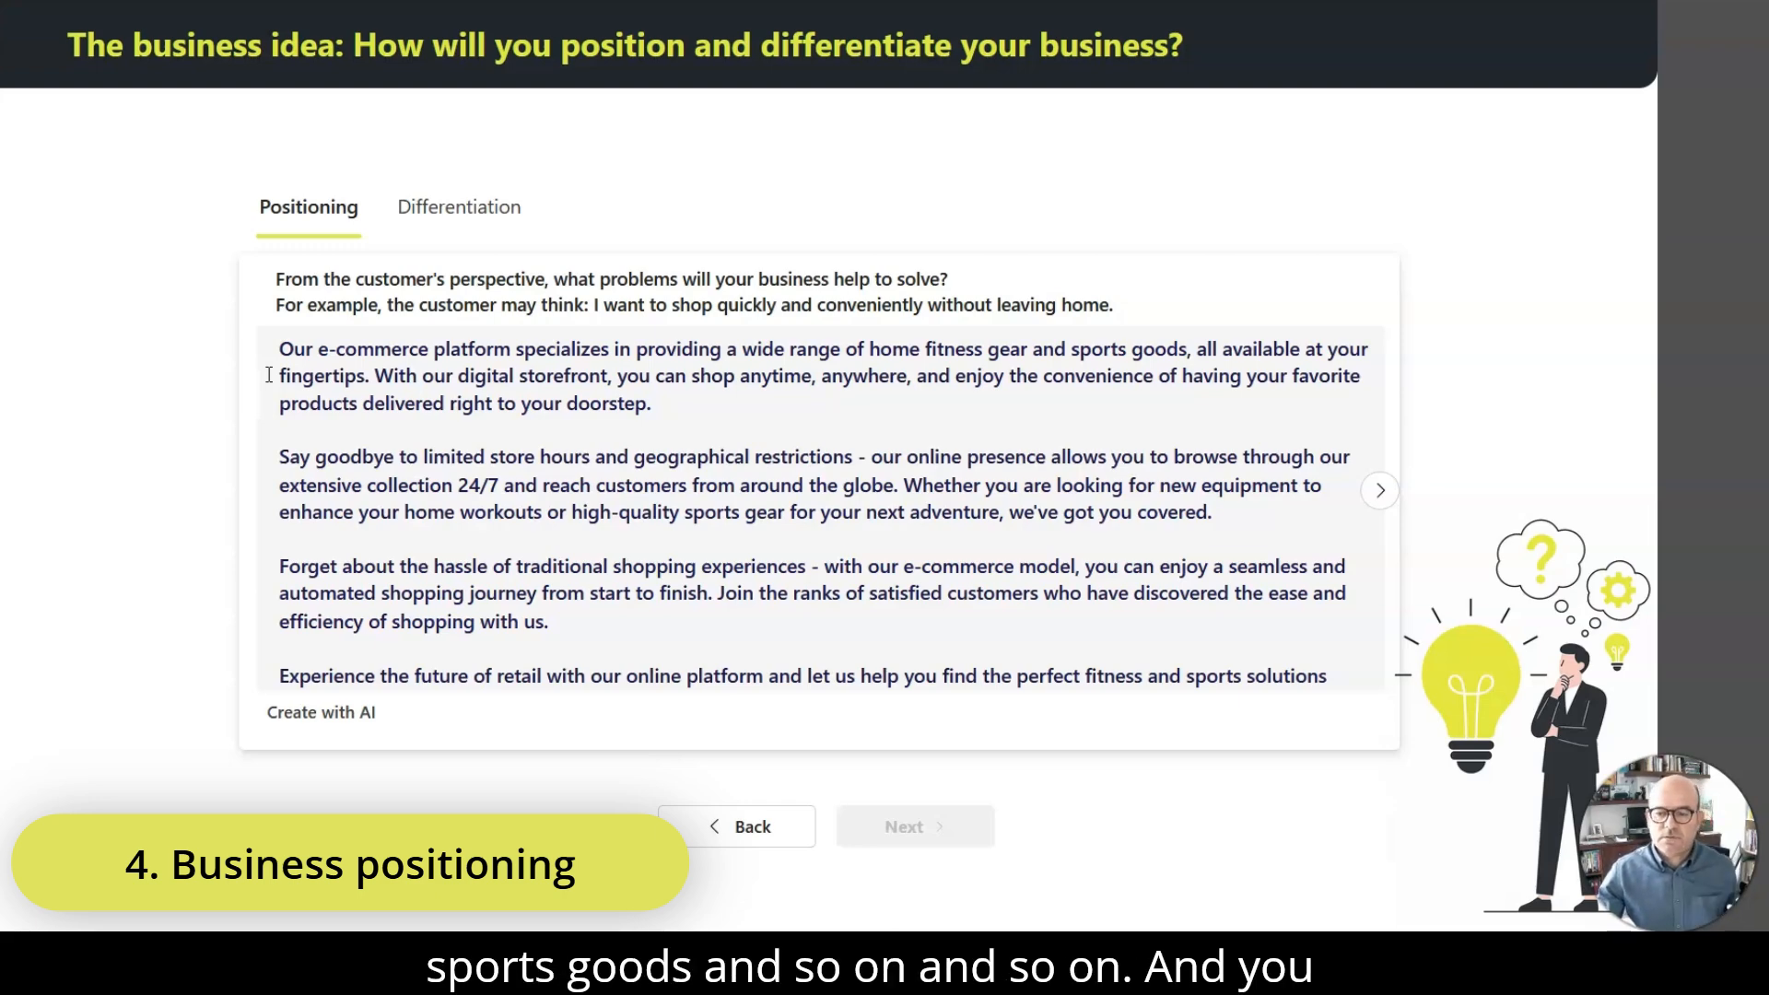
scroll(552, 392, down, 1)
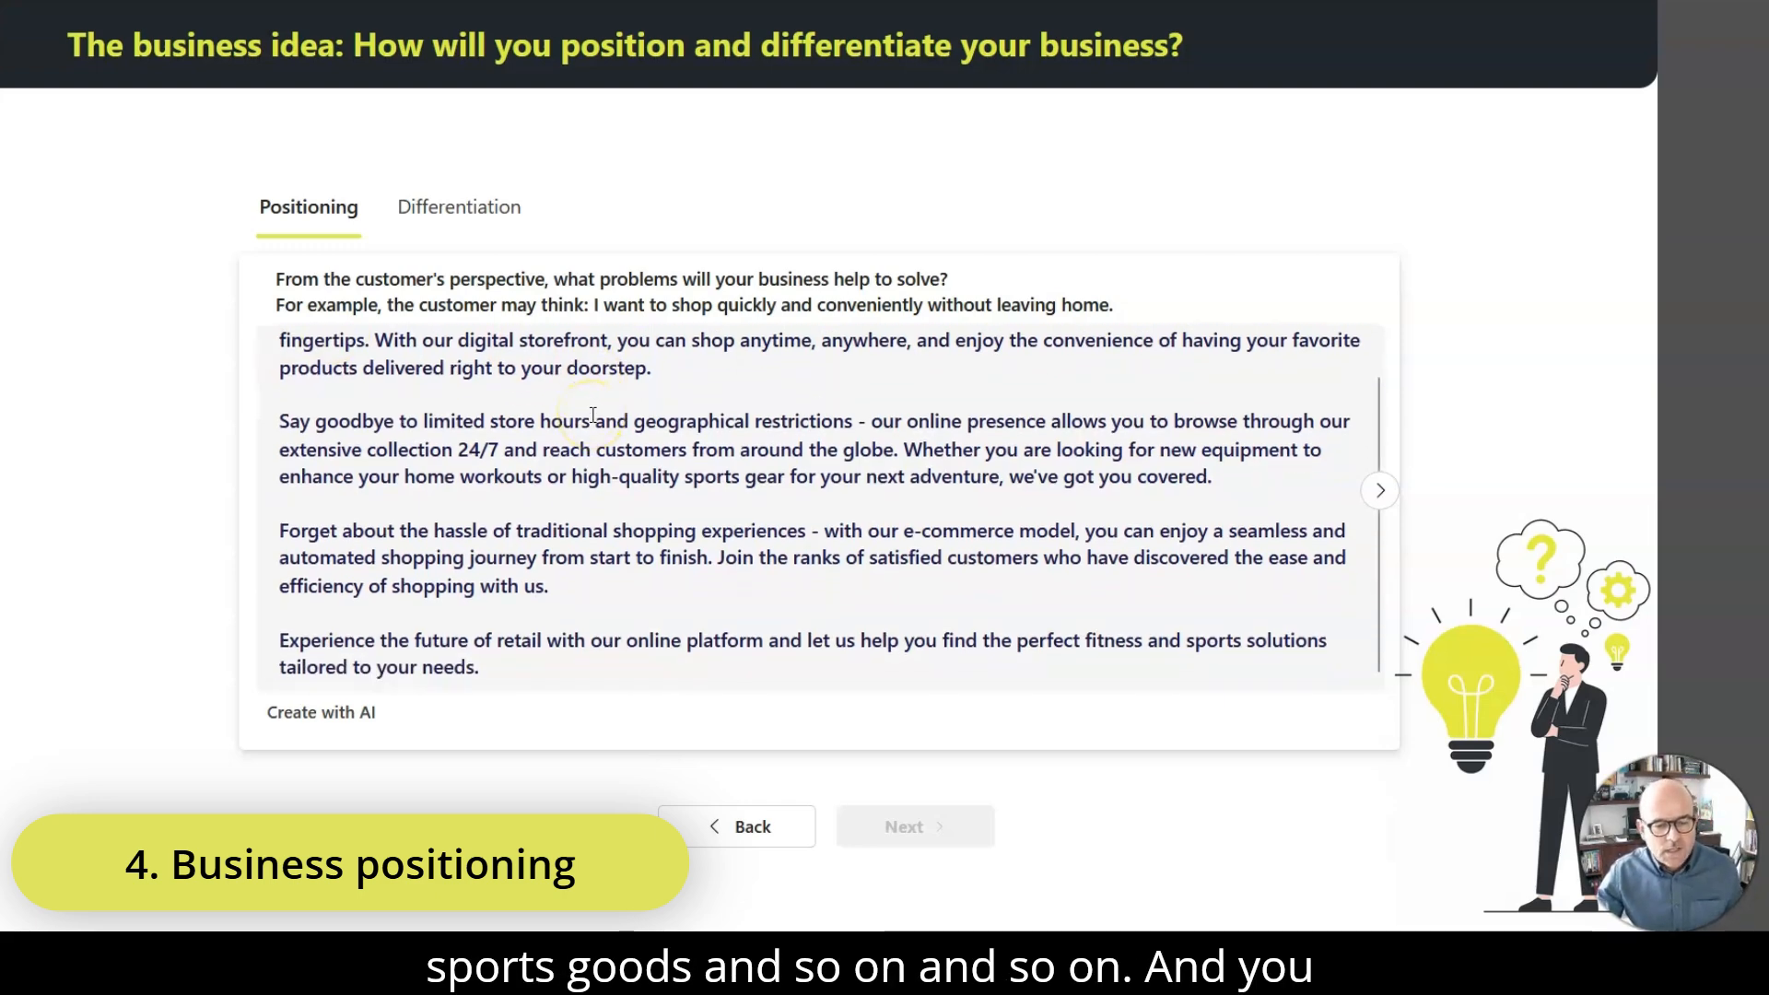
scroll(593, 414, up, 1)
click(608, 427)
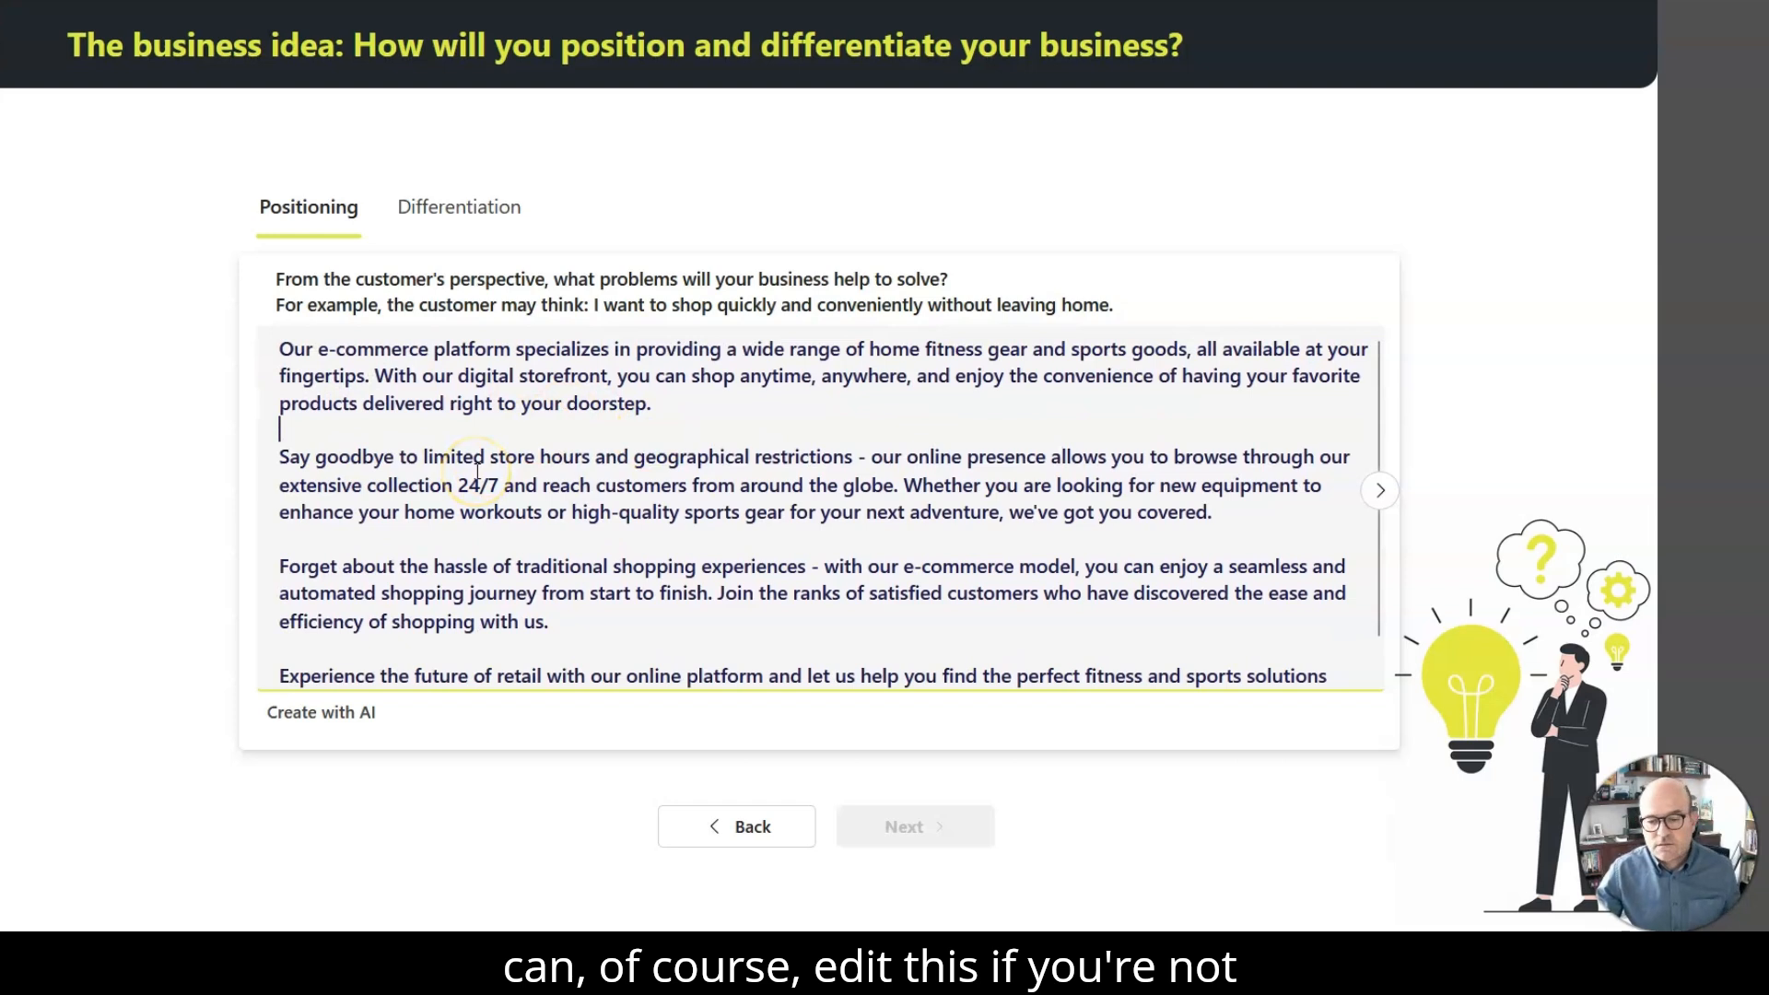
scroll(478, 471, down, 1)
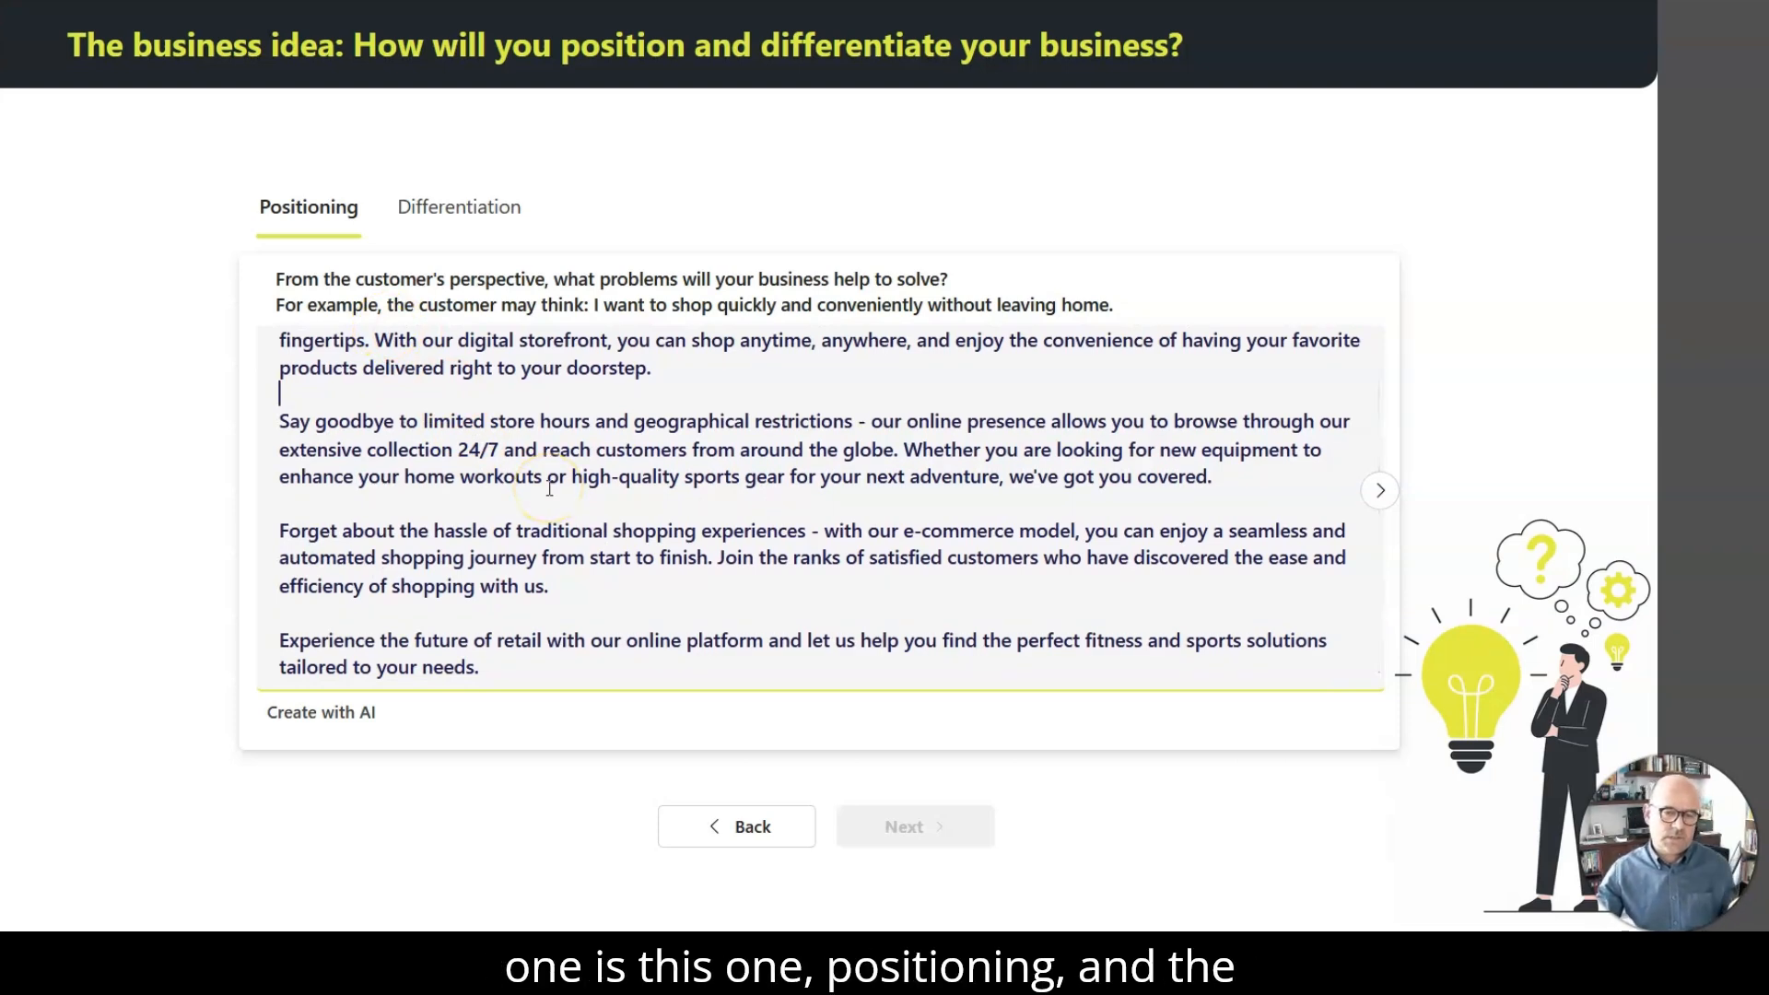
Step: Generate the text on how the business differs from the competition with AI, review it and proceed to the project name stage
click(431, 207)
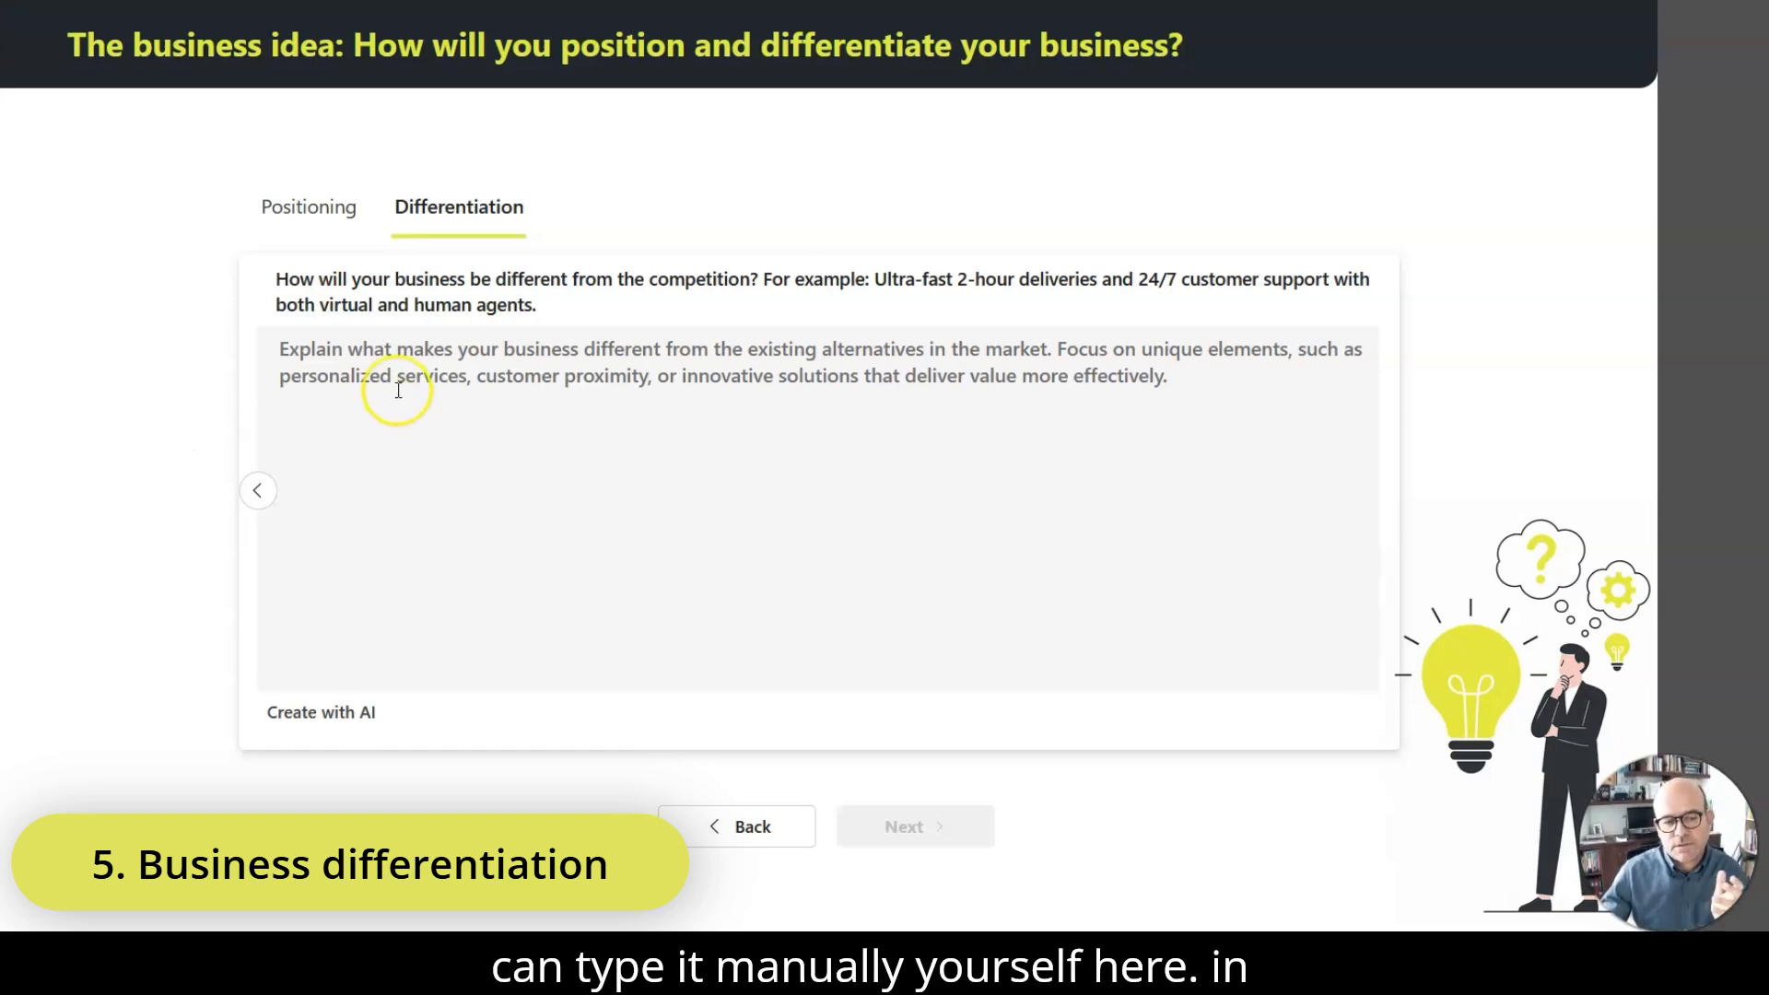
click(359, 713)
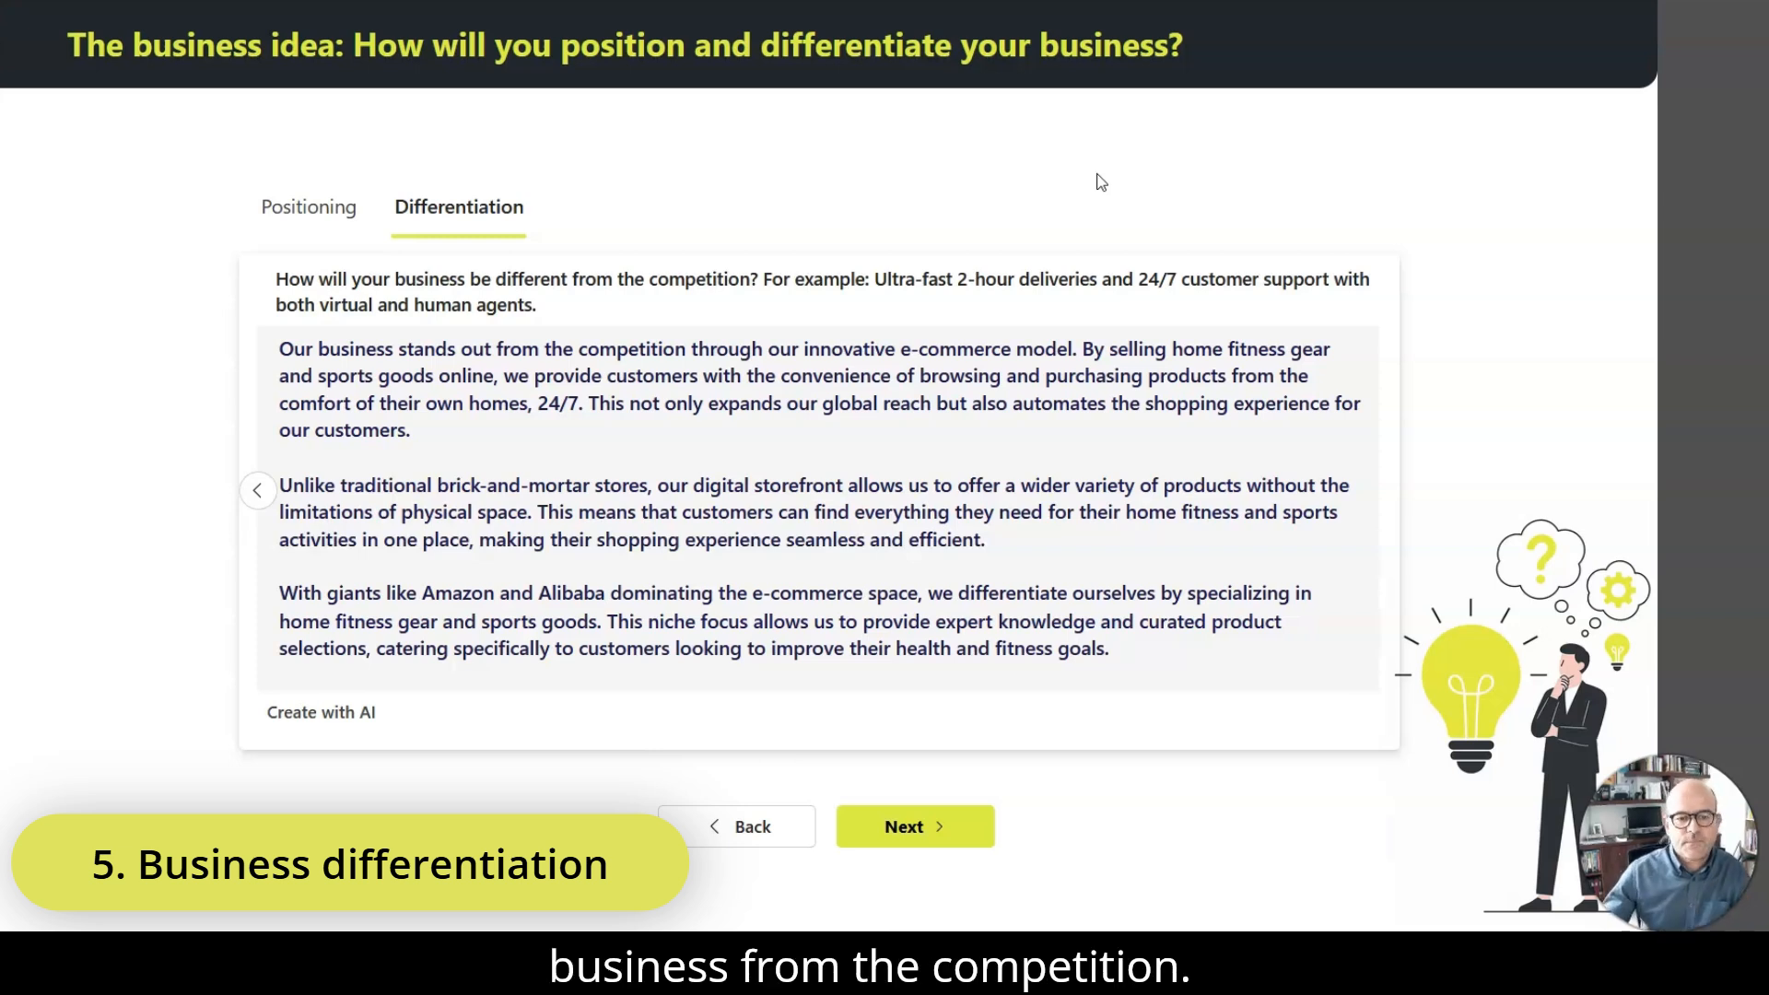
scroll(634, 456, down, 1)
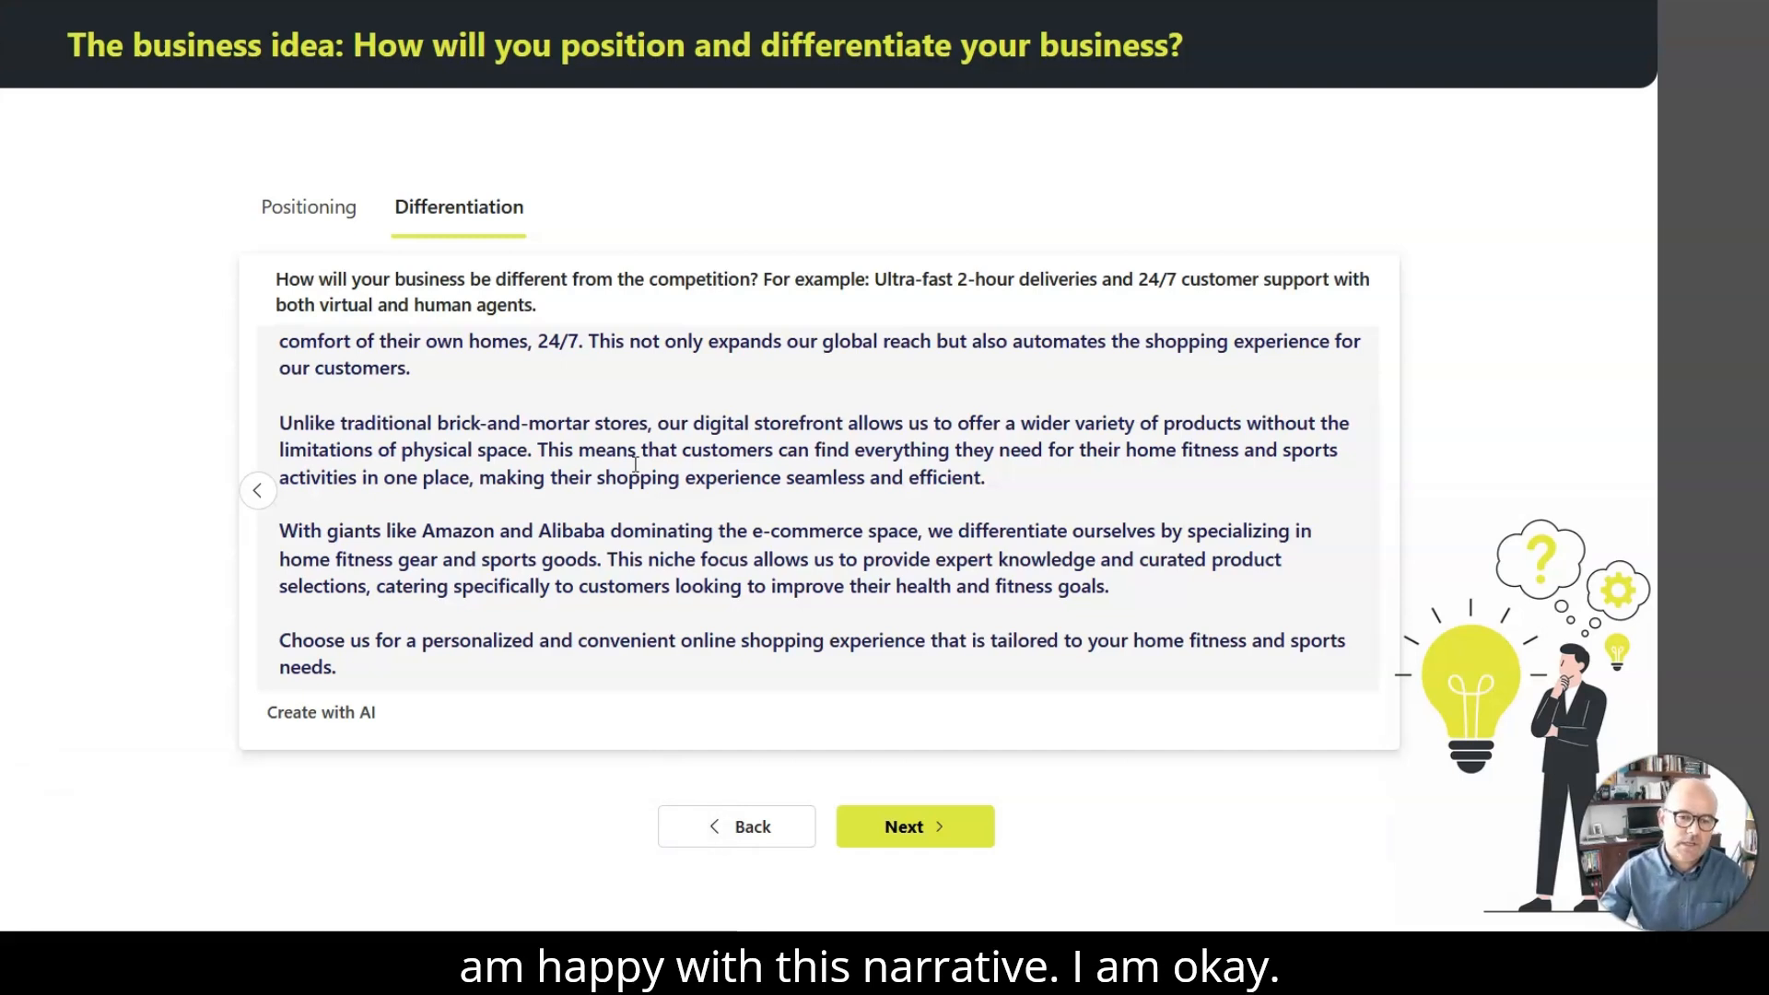
click(894, 829)
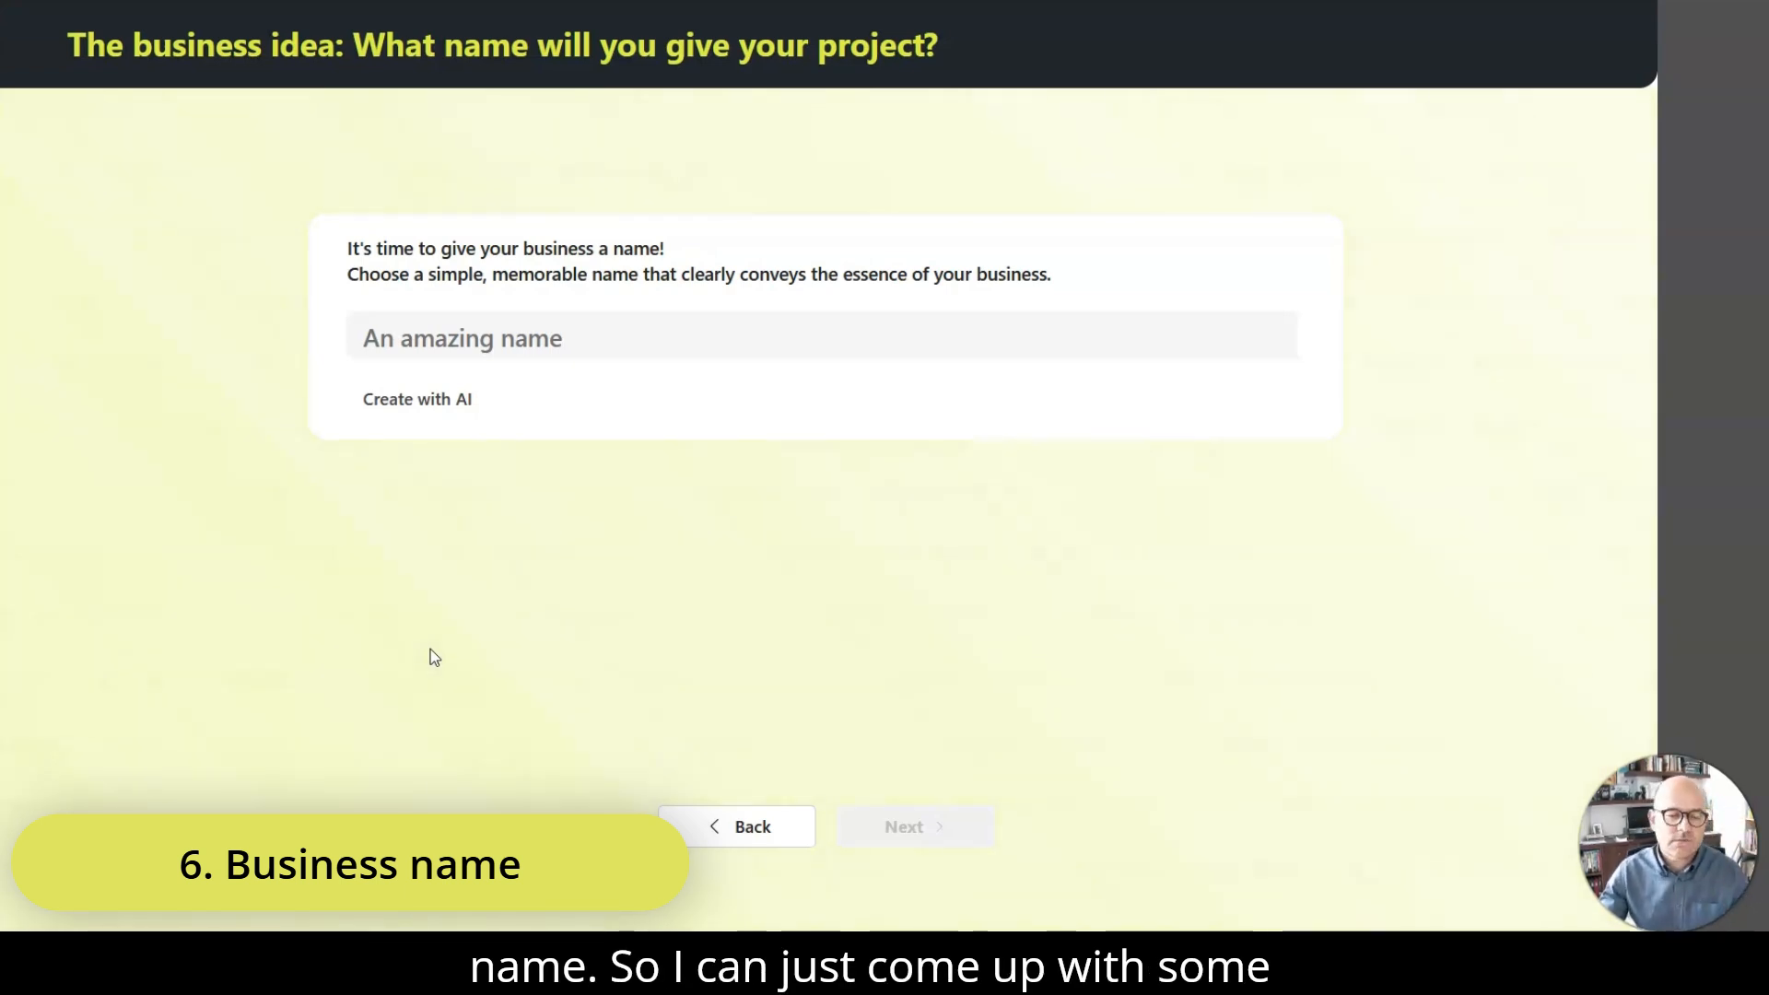
Step: Generate business name ideas with AI, choose GymFlow and proceed to the time horizon stage
click(420, 399)
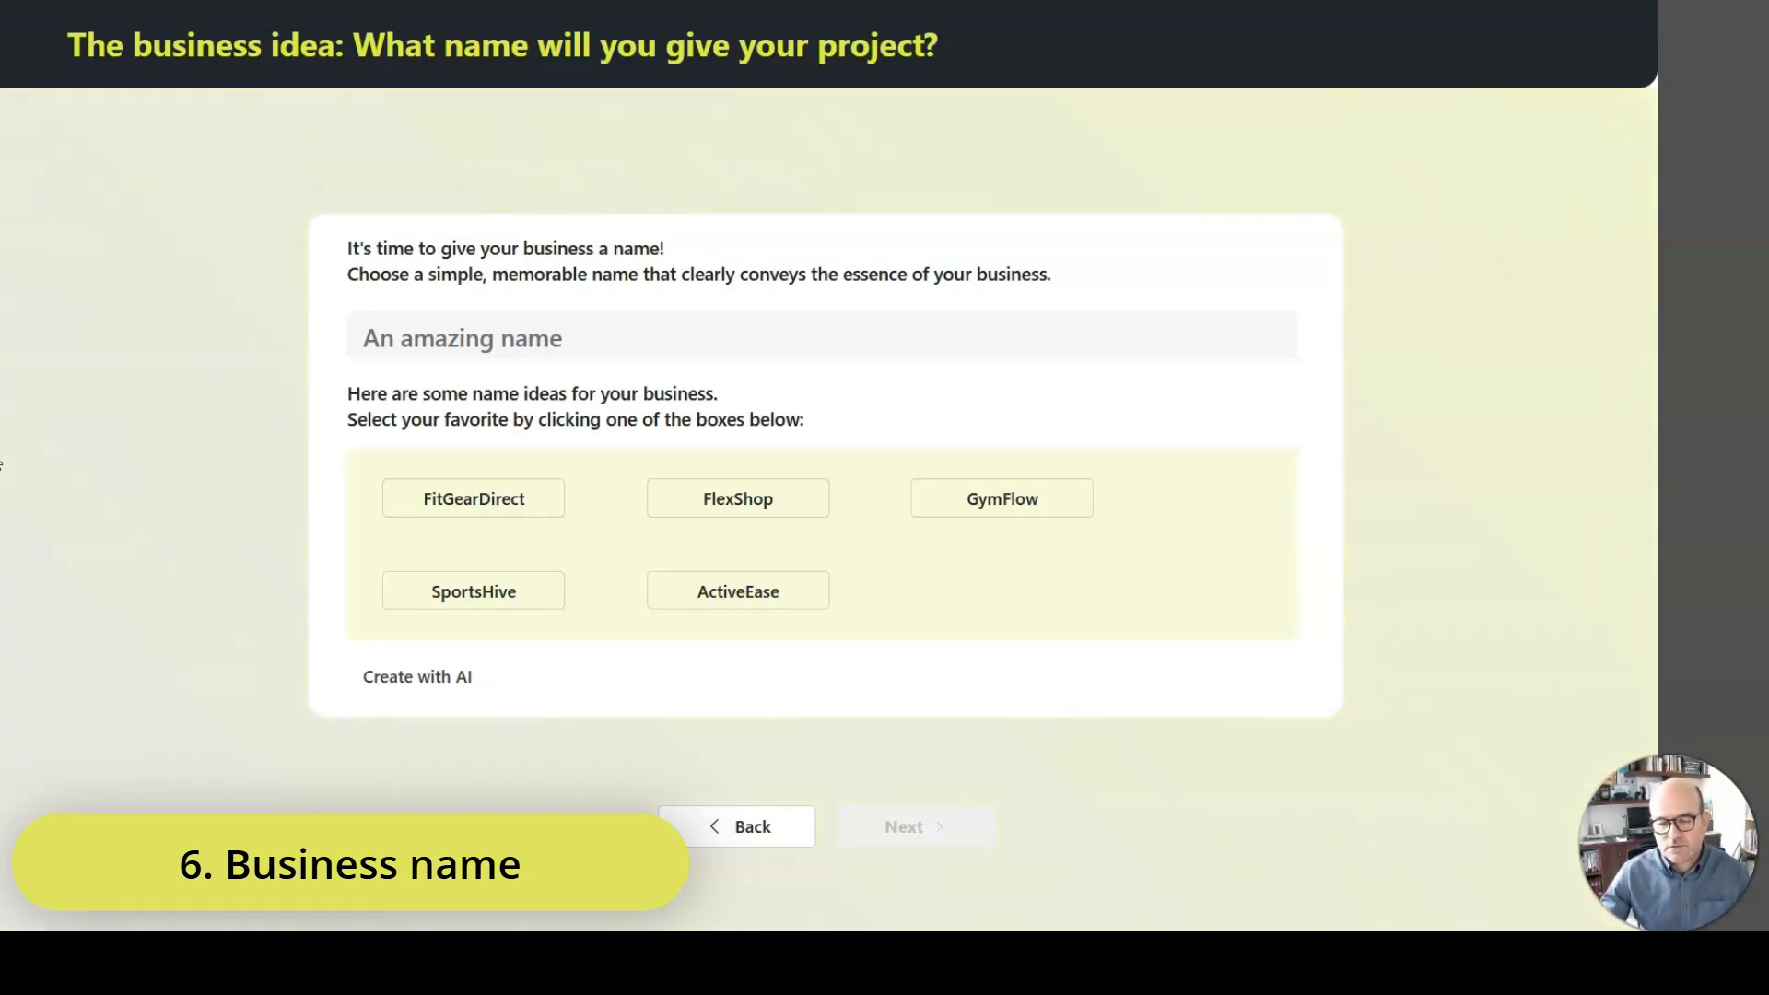
click(975, 500)
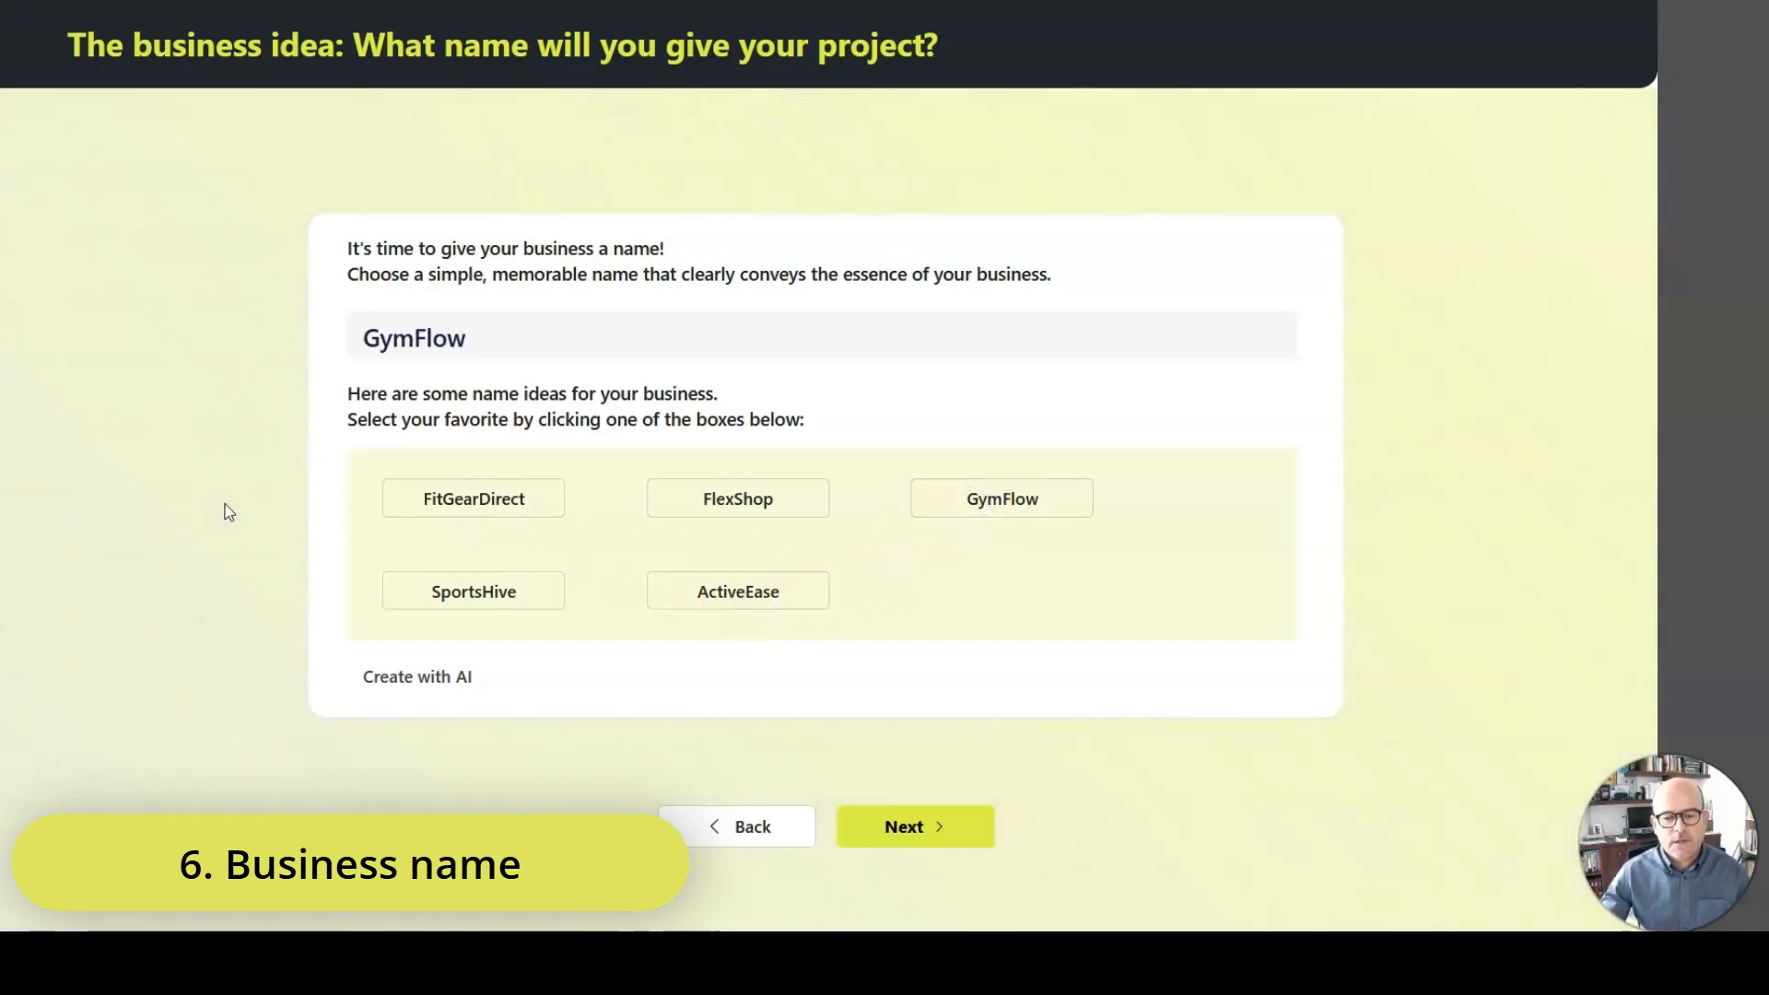
click(939, 835)
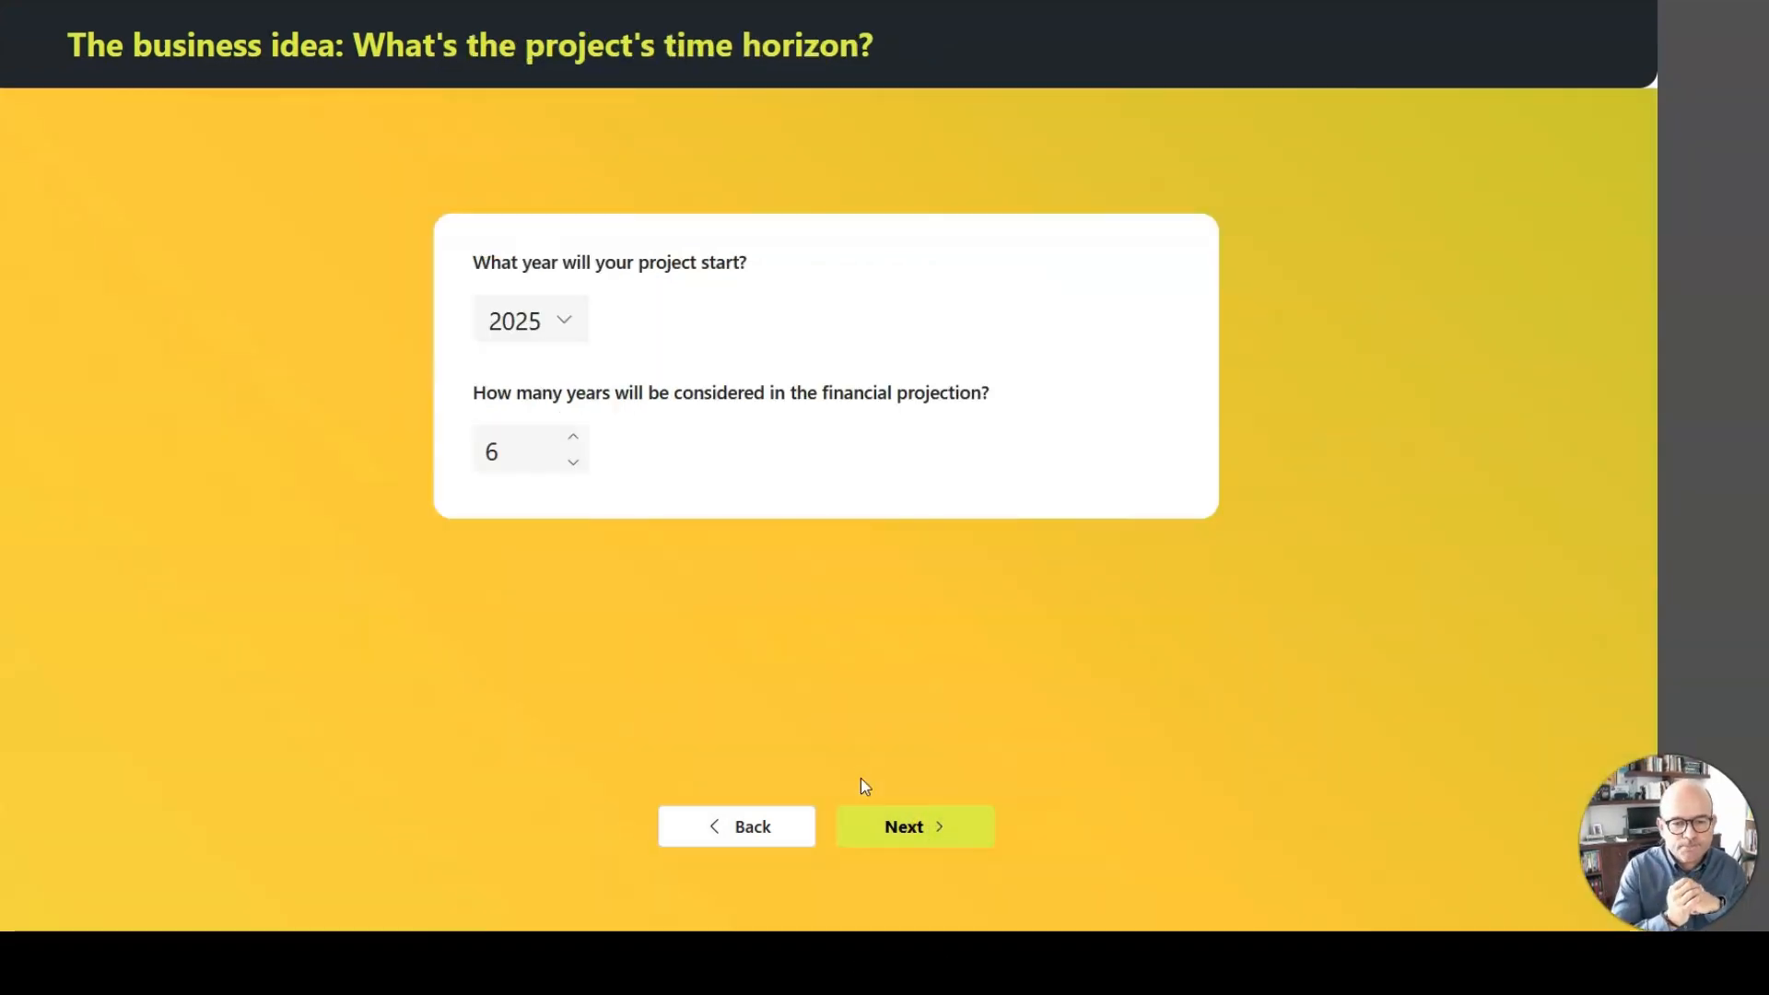